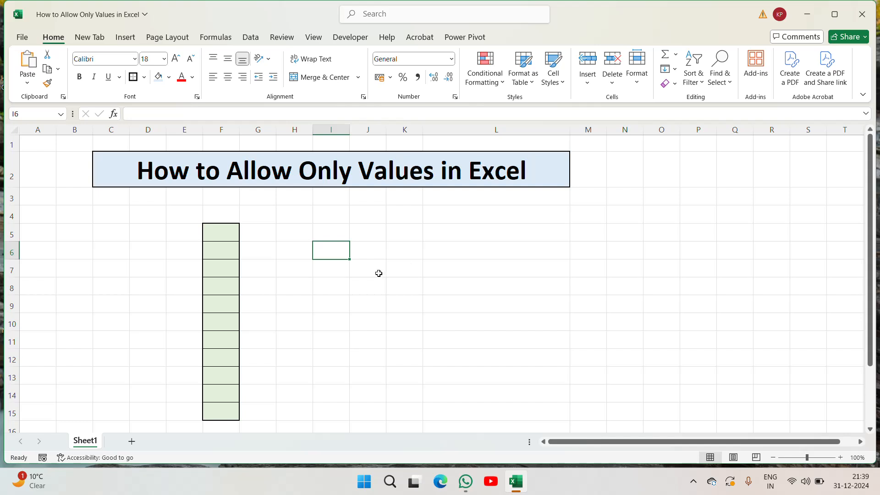
left_click(211, 240)
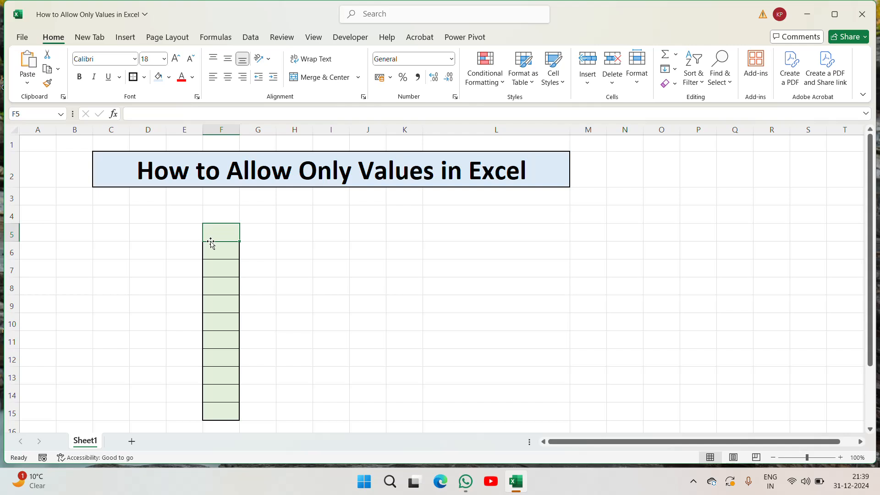
key("Down")
key("Down")
key("Up")
key("Up")
key("Down")
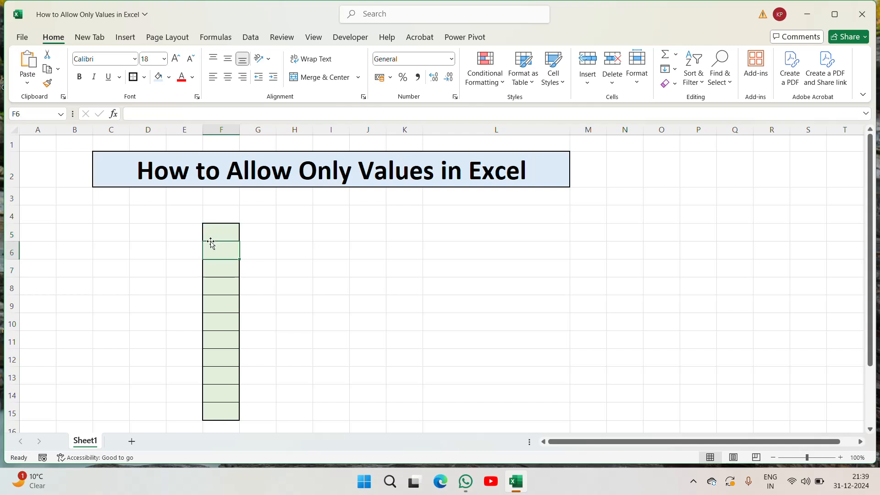
key("Up")
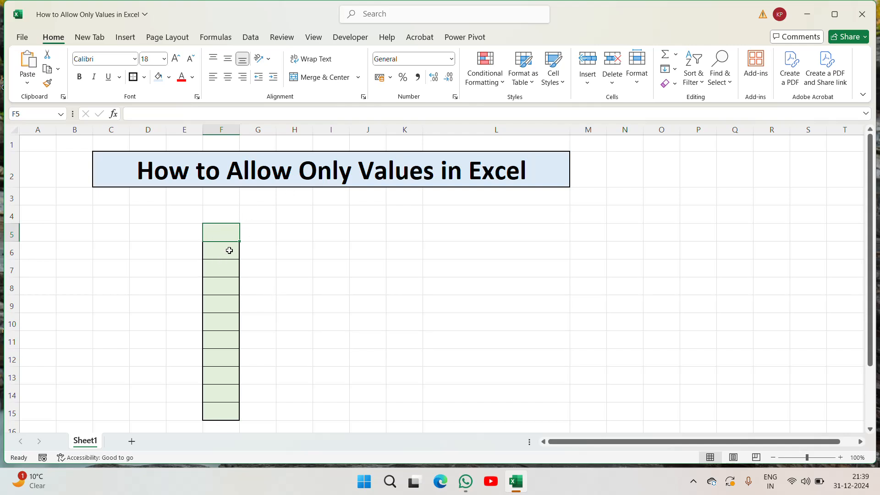
left_click(308, 229)
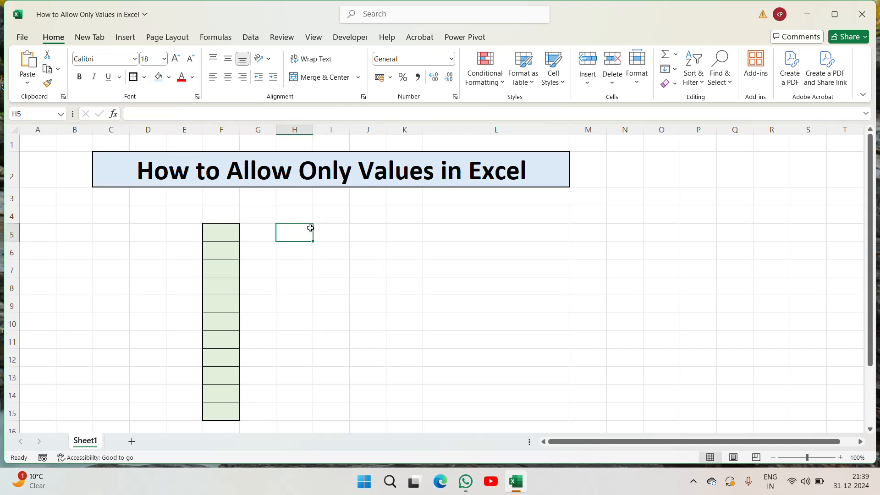
Step: Try to enter the text "A" in cell F5 to test its data validation, and dismiss the entry
left_click(215, 232)
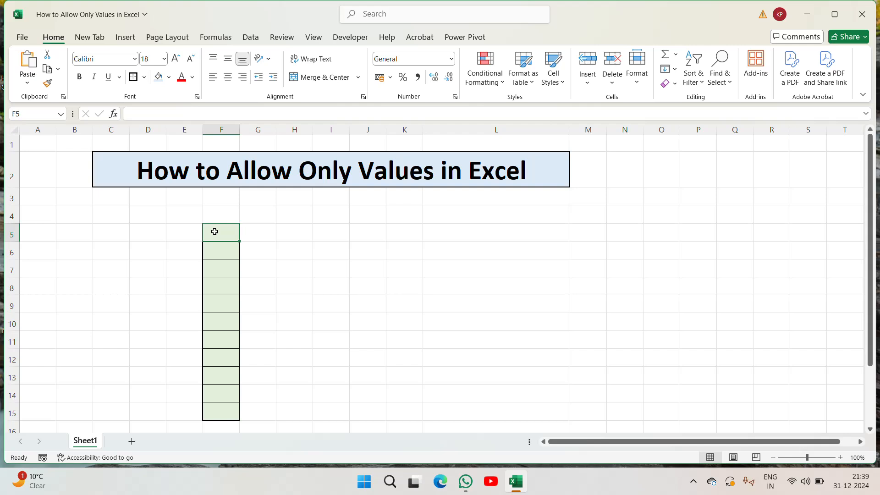
type("A")
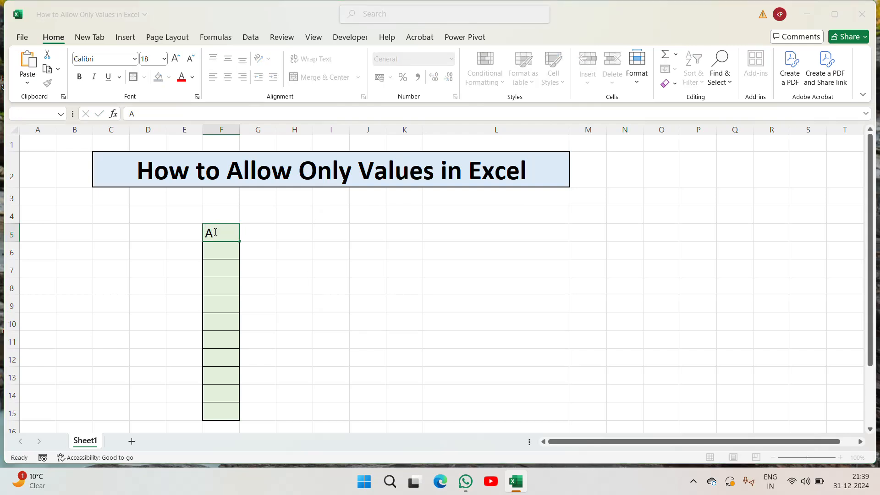
key("Return")
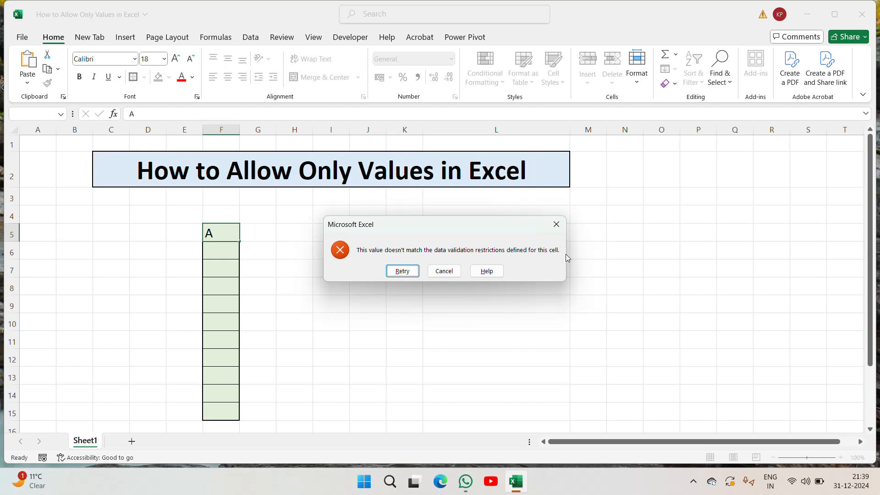
left_click(556, 225)
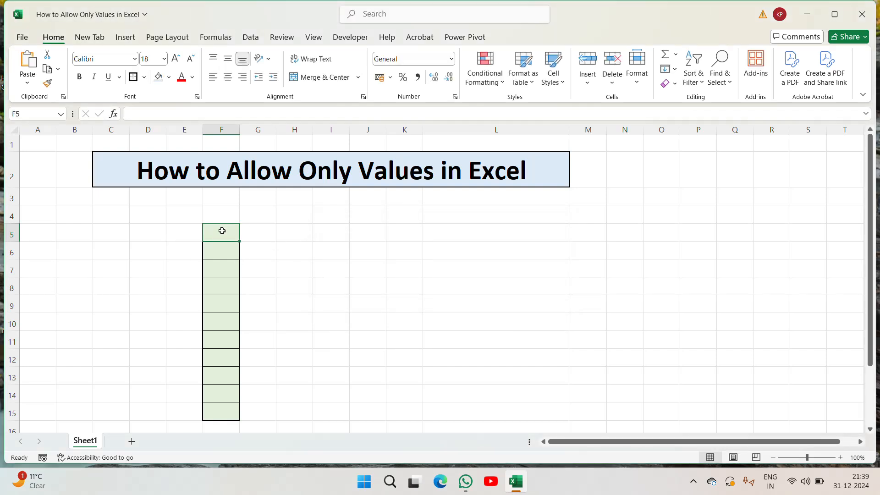
Step: Enter the numbers 12, 13, 14, 15 and 16 in cells F6 to F10
left_click(213, 253)
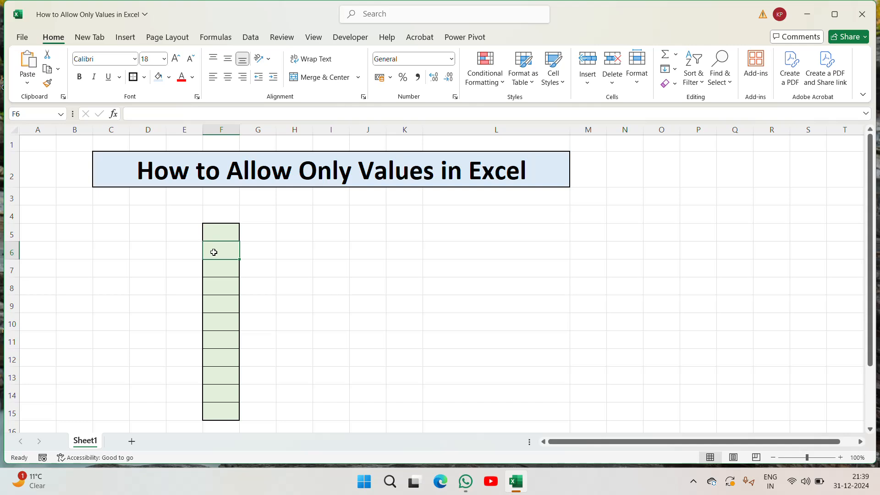
type("12")
key("Return")
type("1")
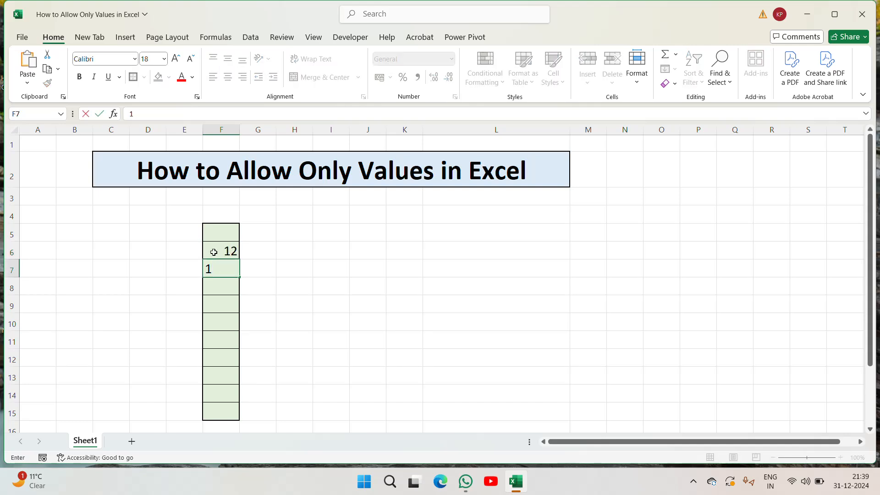
type("3")
key("Return")
type("14")
key("Return")
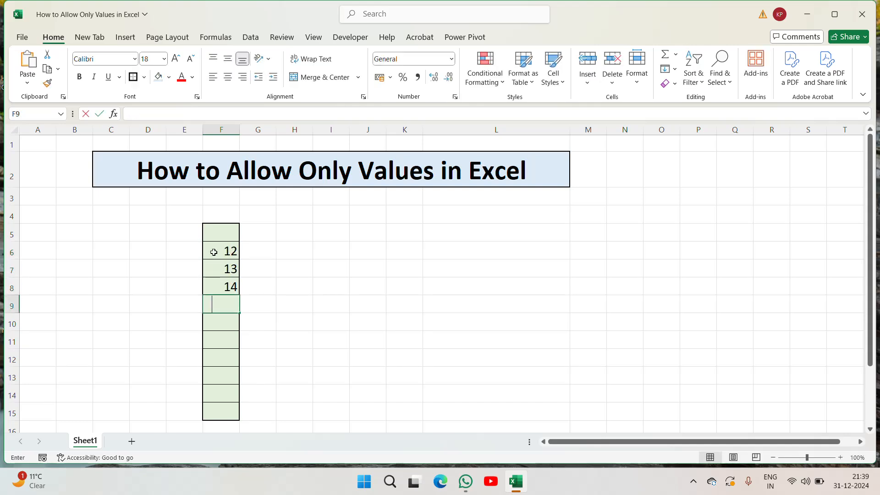
type("15")
key("Return")
type("16")
key("Return")
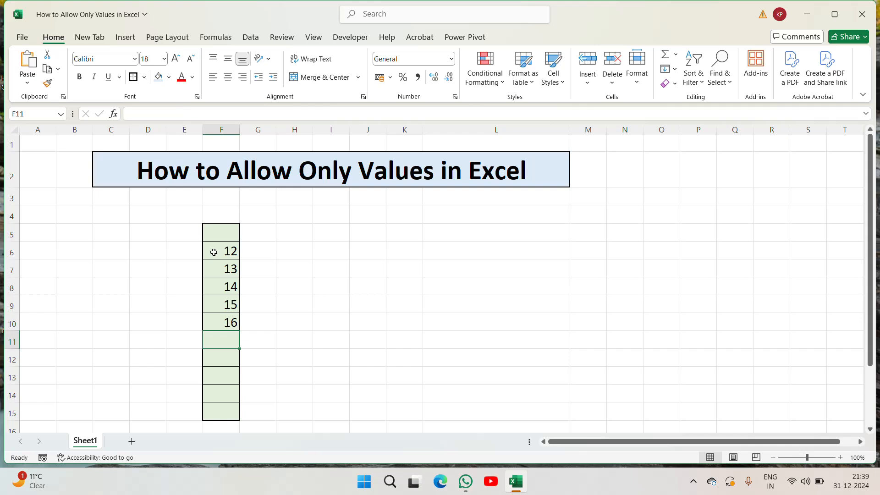
Step: Try to enter the letters "t", "k" and "m" one after another in cell F11, and cancel the last entry
type("t")
key("Return")
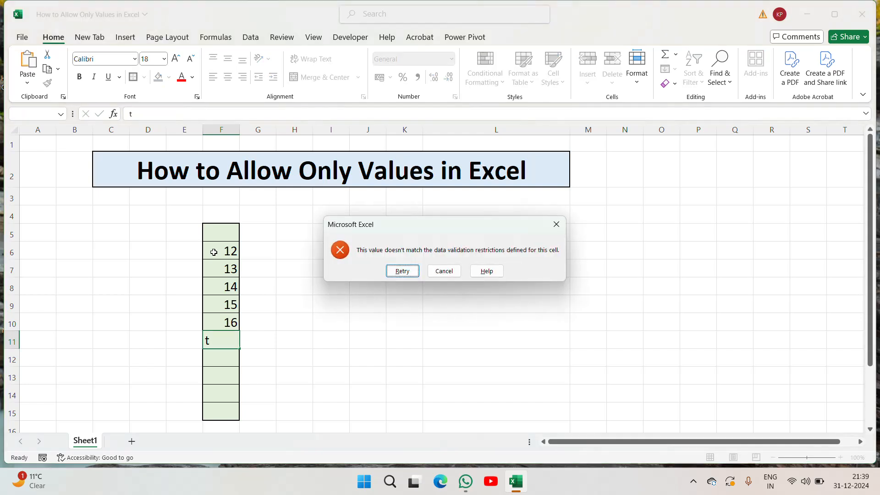
key("Return")
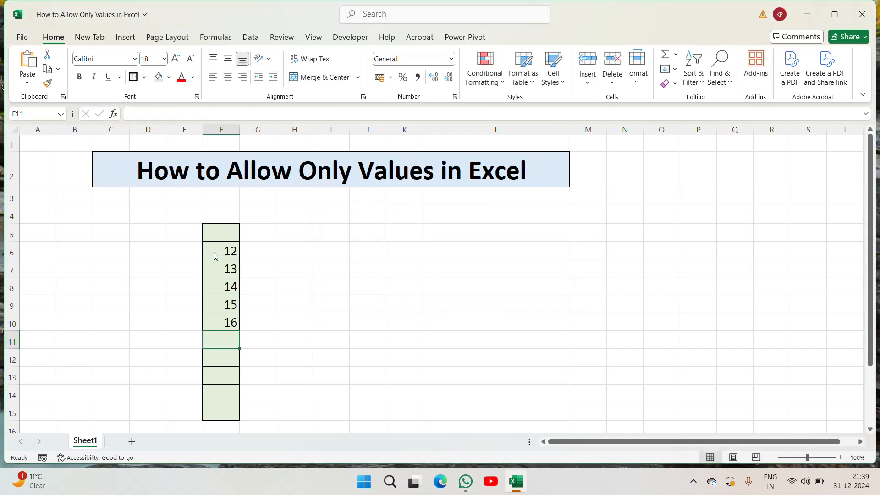
type("k")
key("Return")
key("Return")
type("m")
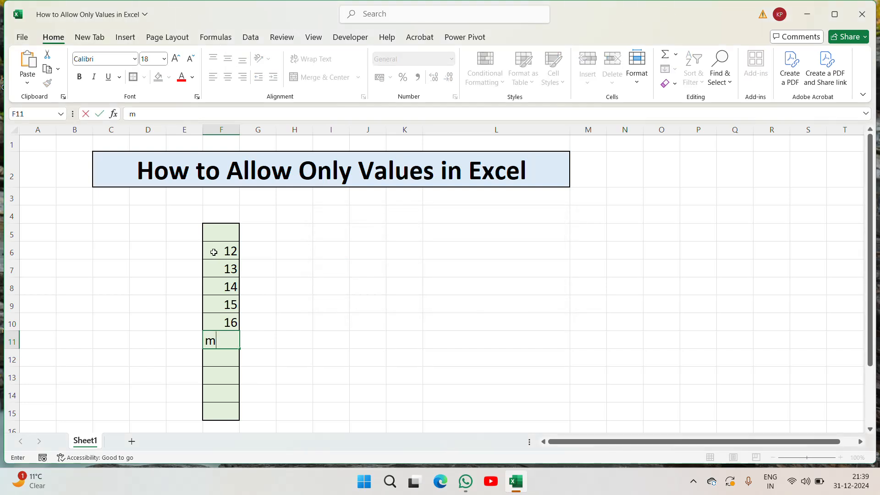
key("Return")
key("Escape")
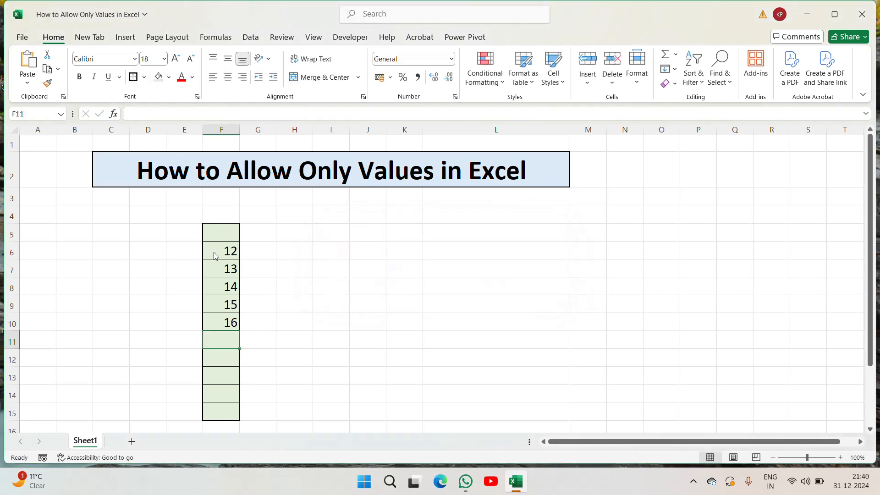
Step: Enter the numbers 18, 12 and 18 in cells F13 to F15
key("Right")
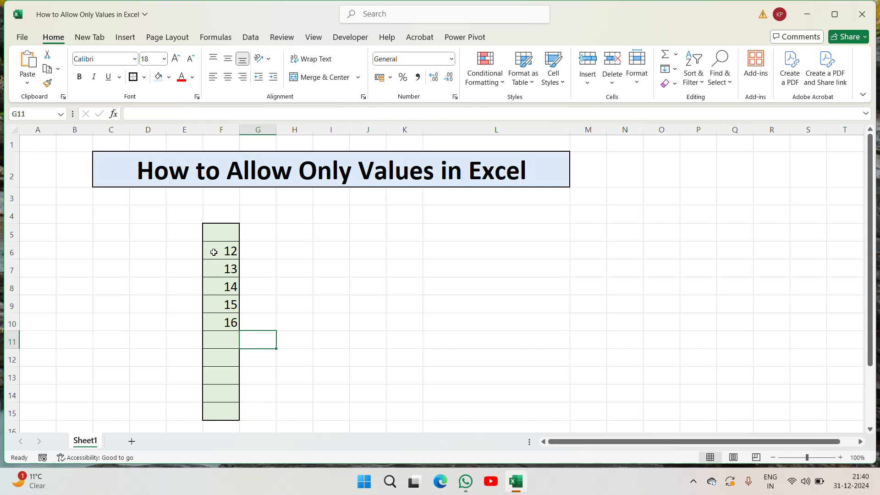
key("Left")
key("Down")
key("Down")
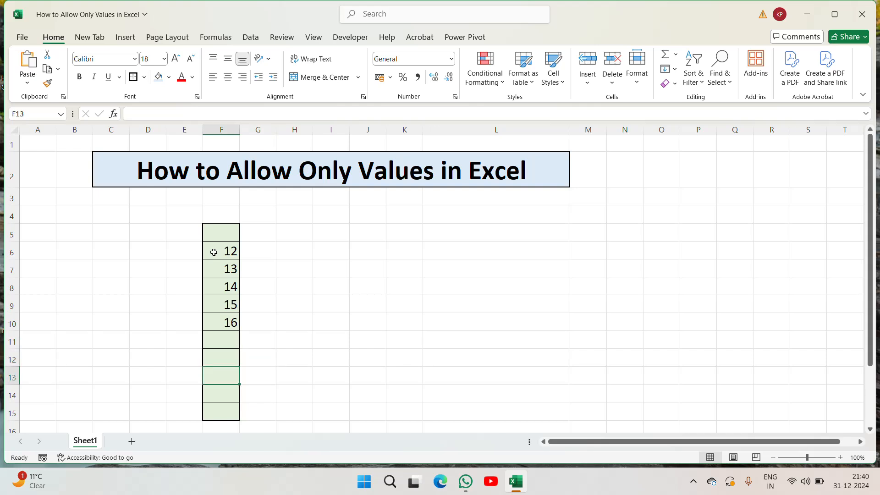
type("18")
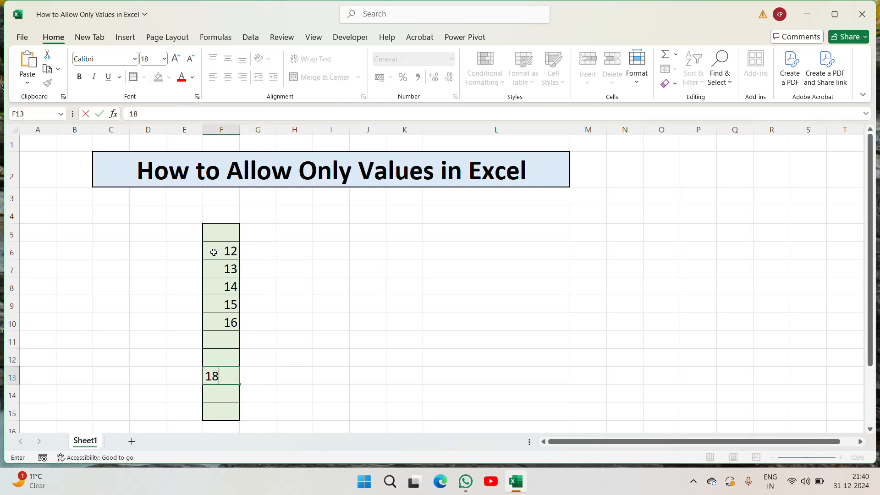
key("Return")
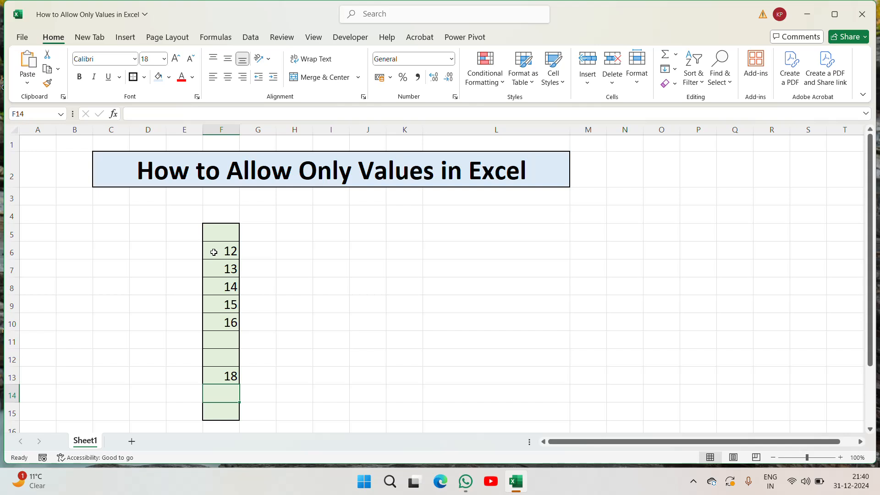
type("12")
key("Return")
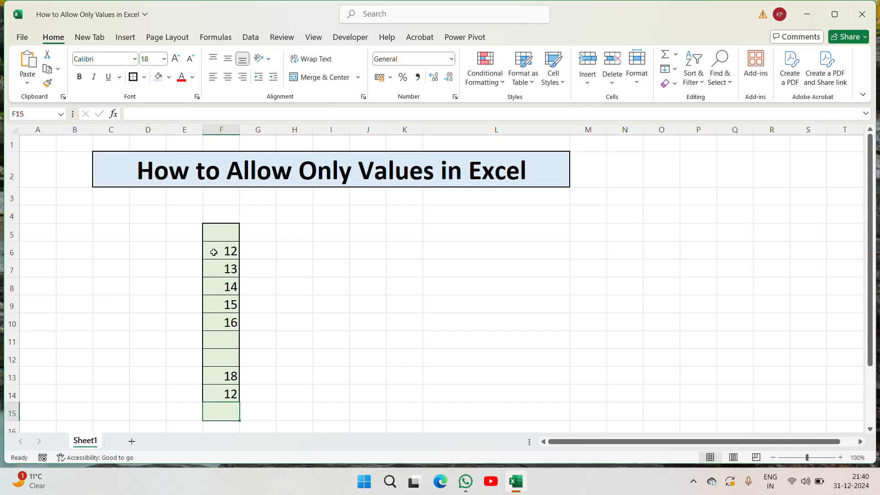
type("18")
key("Return")
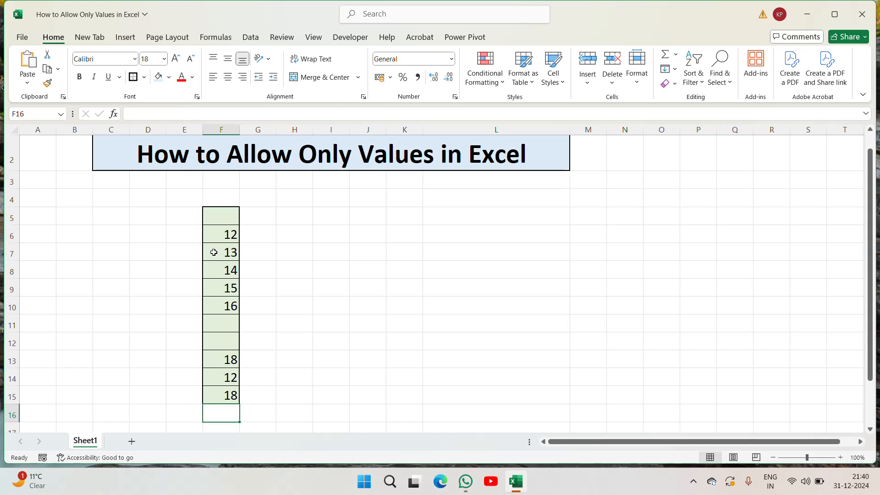
Step: Test the validation once more by trying to enter "m" in the empty cell F11, and cancel the entry
key("Up")
key("Up")
key("Up")
key("Up")
key("Up")
key("Up")
key("Up")
key("Up")
key("Up")
key("Down")
key("Down")
key("Down")
key("Down")
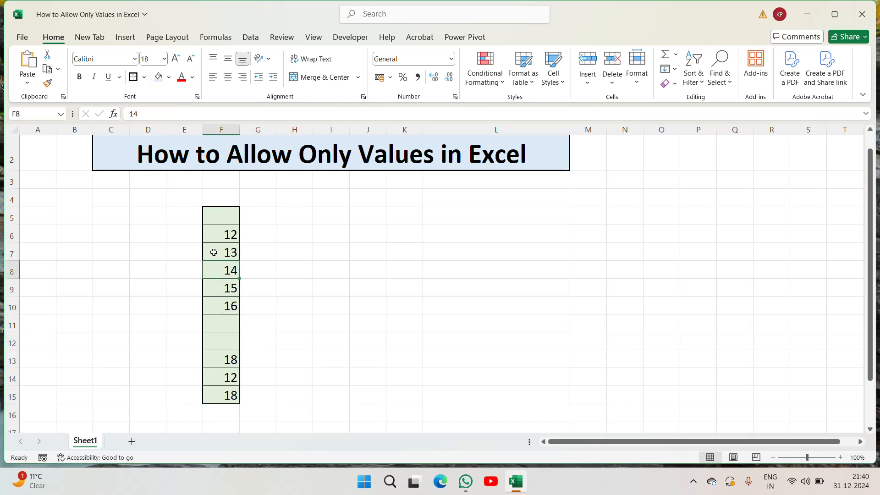
type("m")
key("Return")
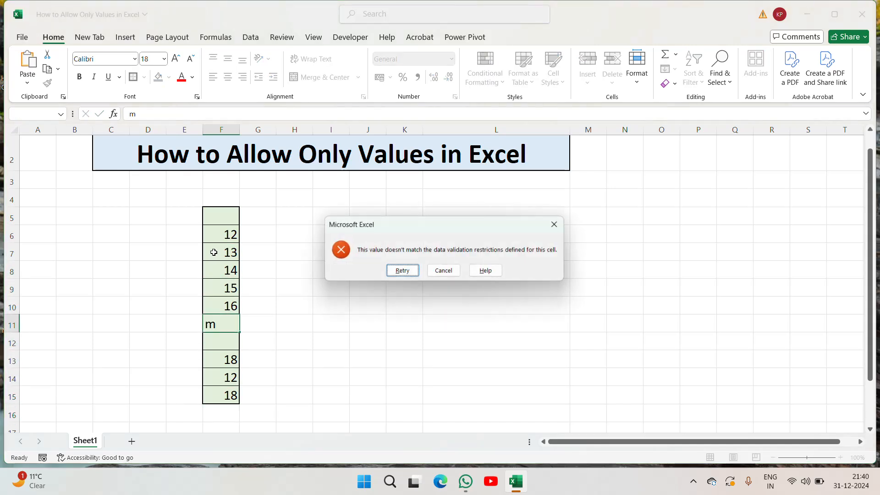
key("Escape")
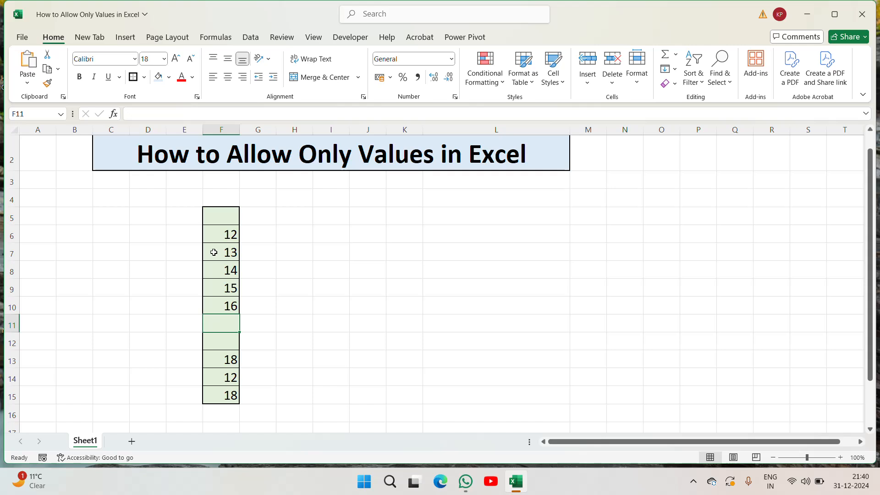
Step: Clear all data validation settings from the green cells F5 to F15
left_click(215, 212)
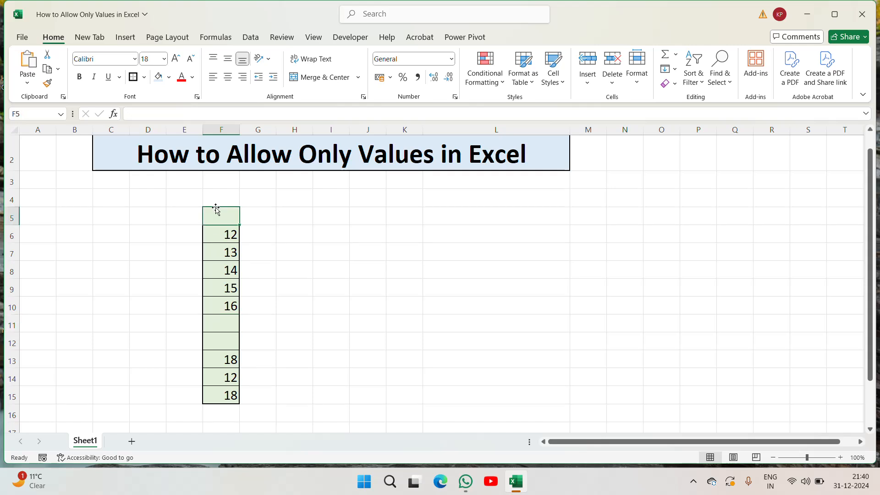
key("shift+Down")
key("shift+Down")
key("shift+Down")
key("shift+Down")
key("shift+Down")
key("shift+Down")
key("shift+Down")
key("shift+Down")
key("shift+Down")
key("shift+Down")
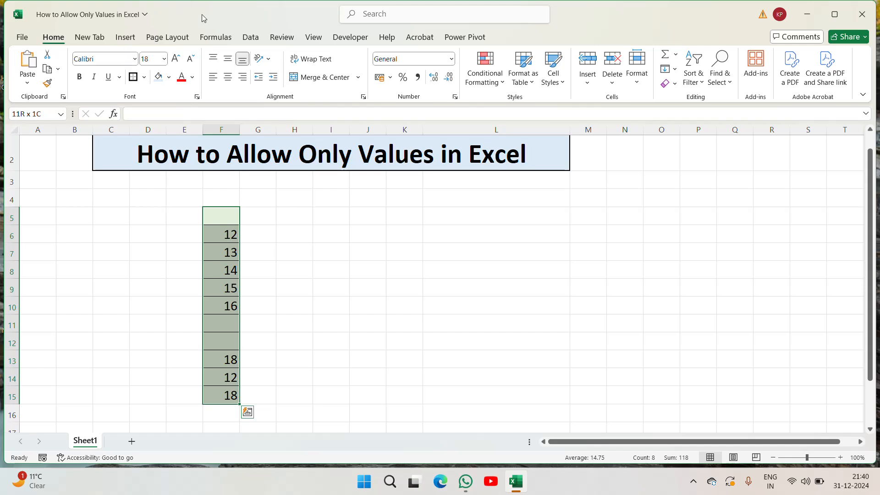
left_click(252, 38)
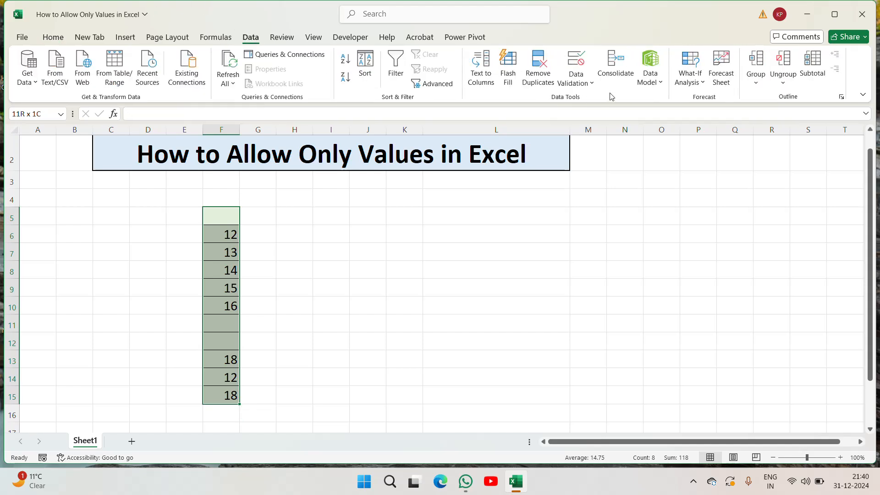
left_click(588, 90)
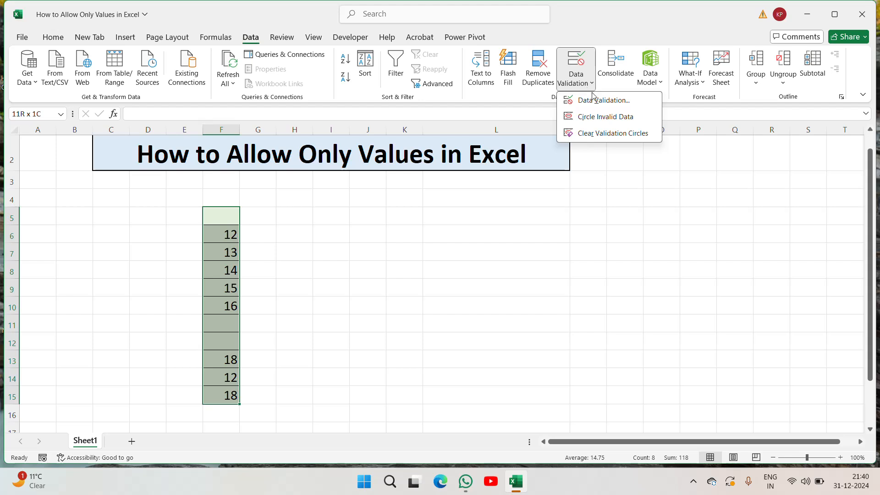
left_click(585, 98)
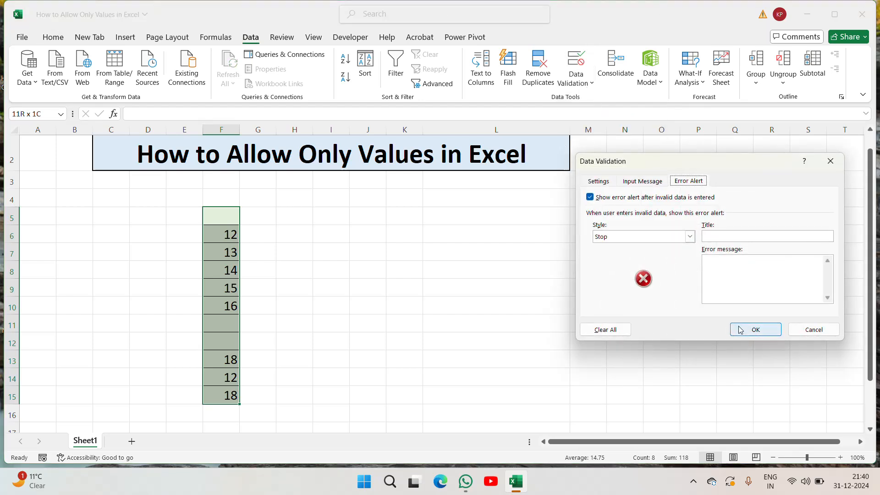
left_click(624, 334)
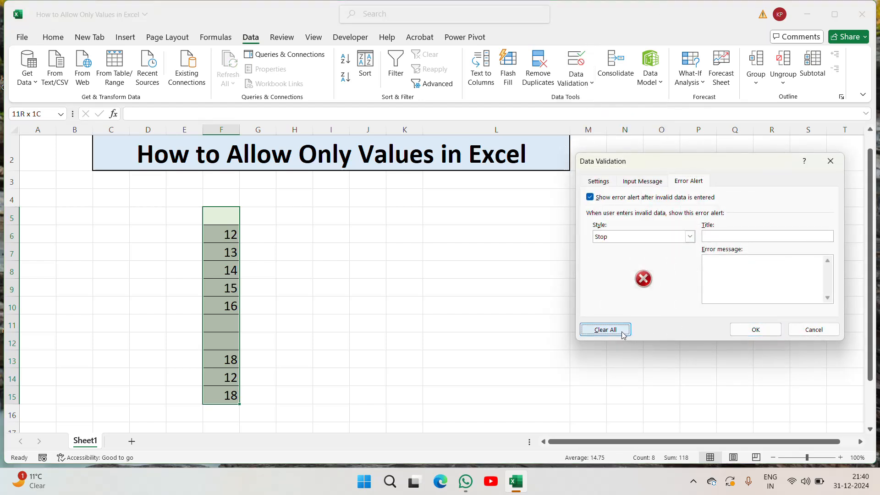
left_click(772, 331)
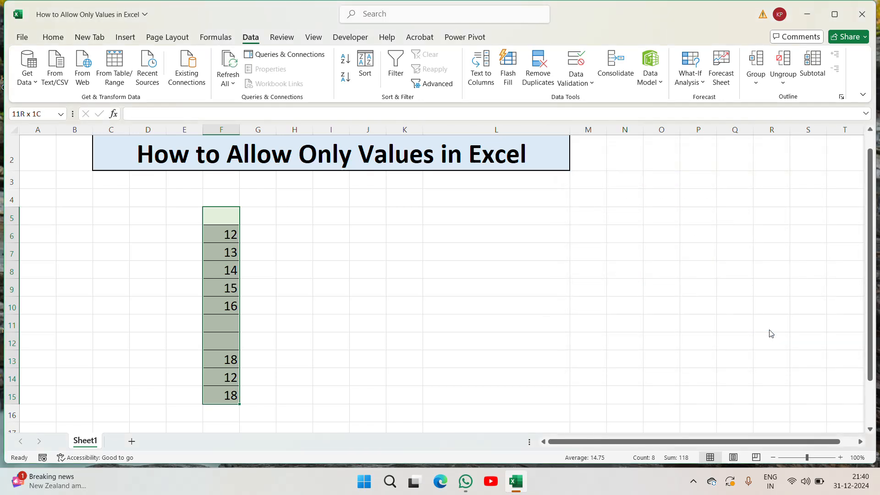
Step: Enter the letter "k" in cell F5 to check that text is accepted
left_click(219, 213)
type("k")
key("Return")
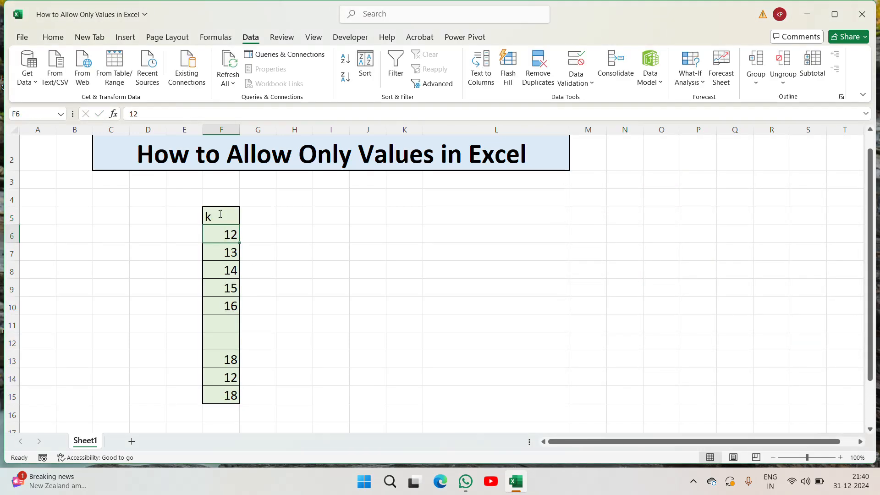
key("Right")
key("Right")
key("Left")
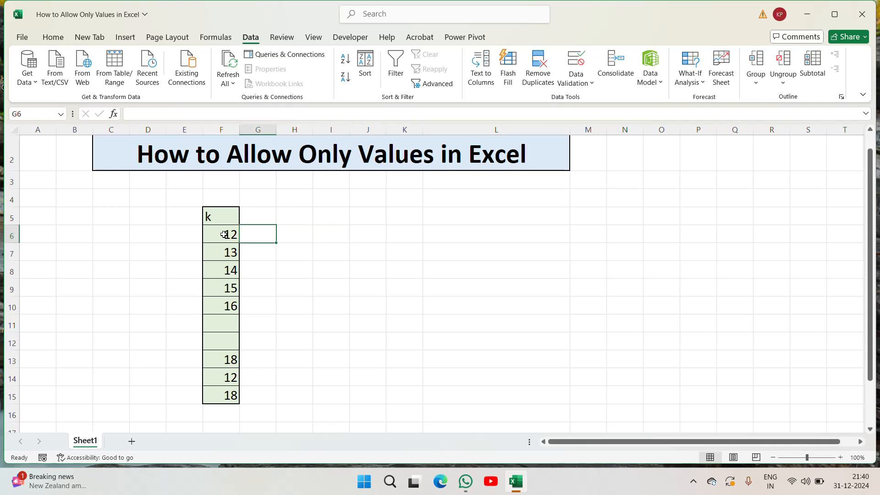
key("Left")
key("Down")
key("Down")
key("Down")
key("Down")
key("Down")
key("Down")
key("Down")
key("Up")
key("Up")
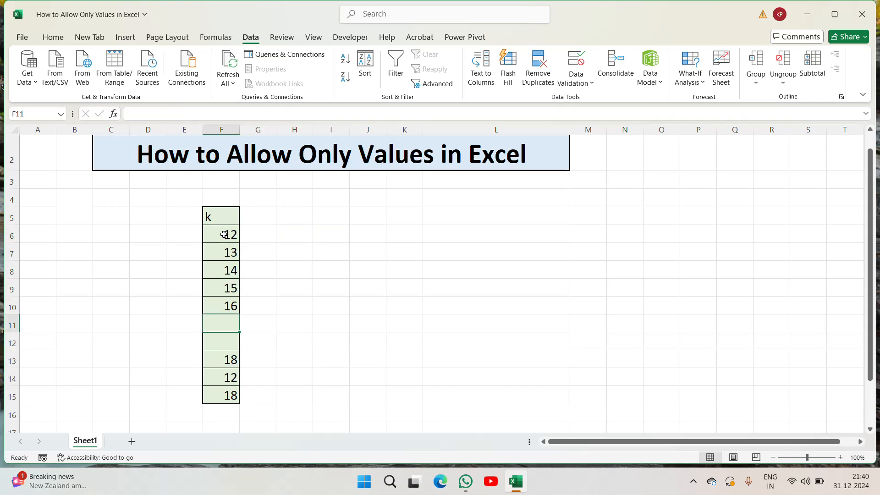
Step: Enter the letter "m" in cell F11 and "n" in cell F12 to check that text is accepted
type("m")
key("Return")
key("Down")
key("Up")
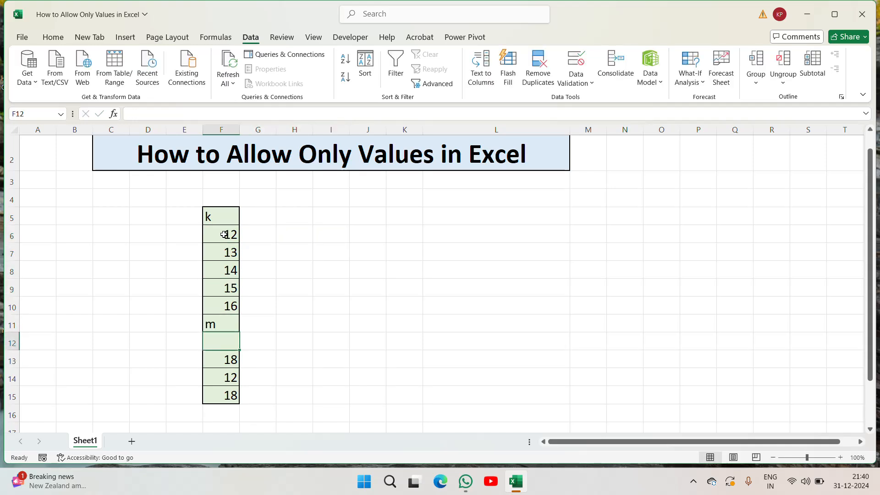
type("n")
key("Return")
Step: Clear the contents of the green cells F5 to F15
key("Up")
key("Up")
key("Up")
key("Up")
key("Up")
key("Up")
key("Up")
key("Up")
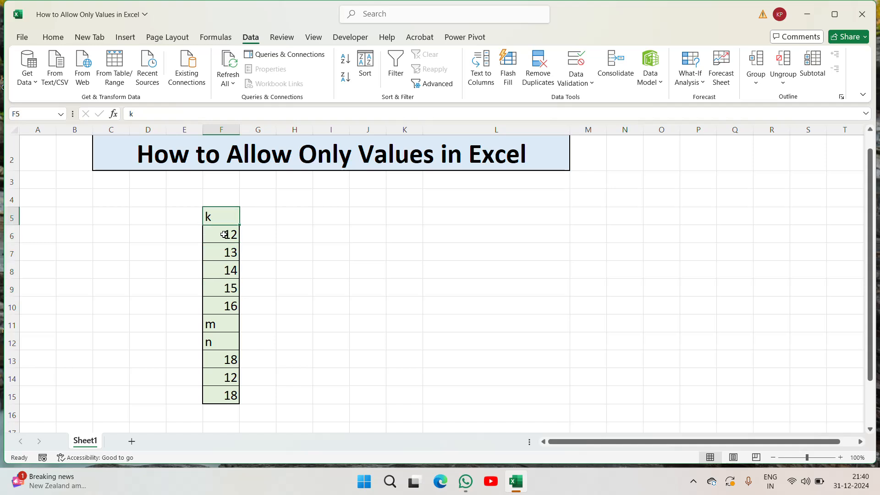
key("ctrl+shift+Down")
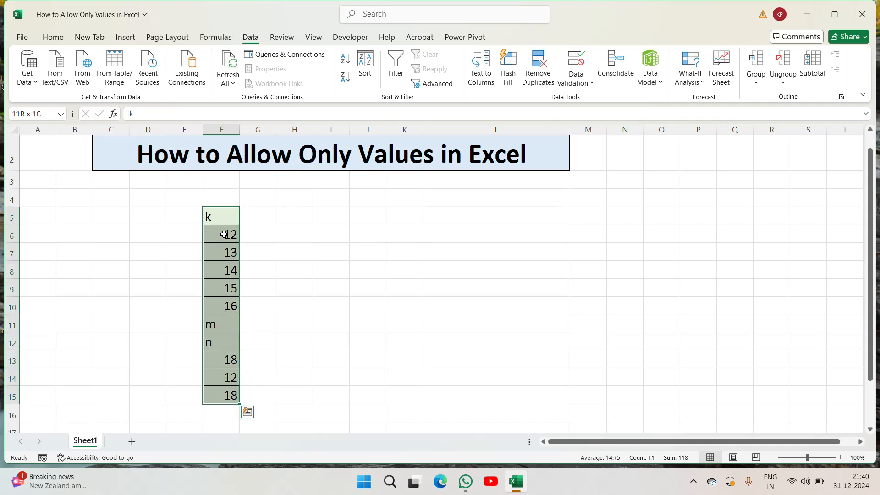
left_click(53, 38)
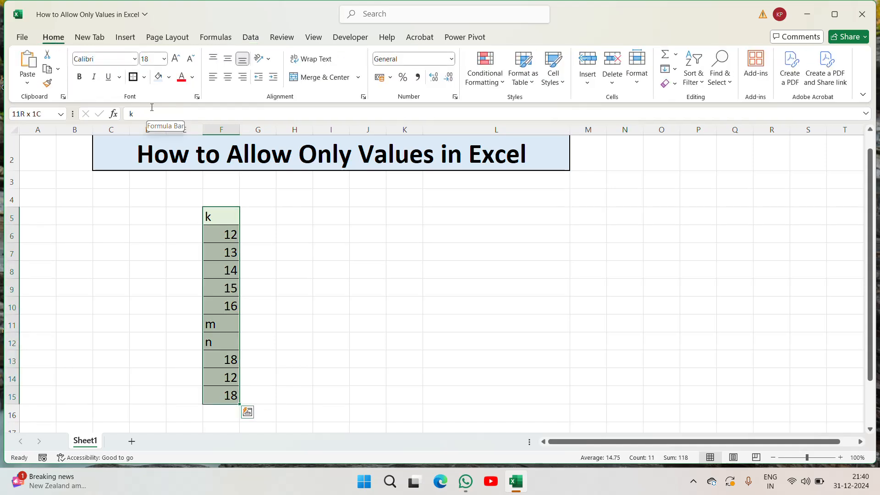
key("Delete")
Step: Add the headers "Marks" in F4 and "Student" in E4, and widen columns E and F to fit them
left_click(230, 198)
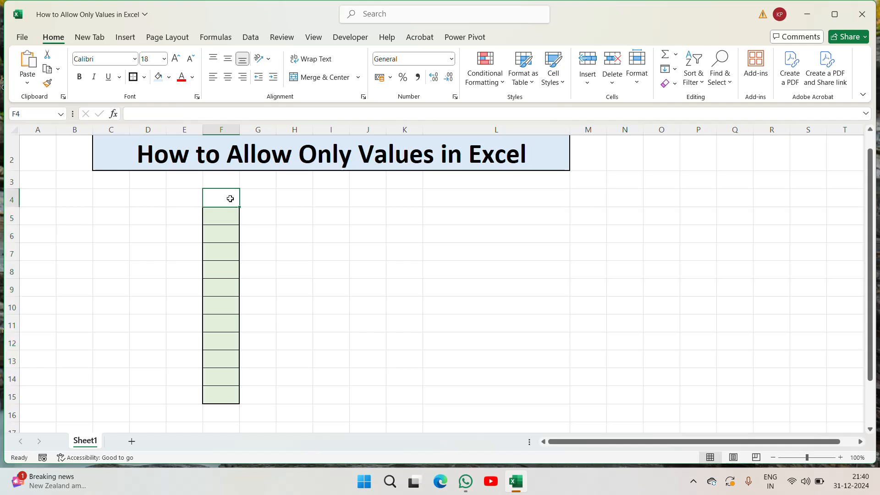
type("Marks")
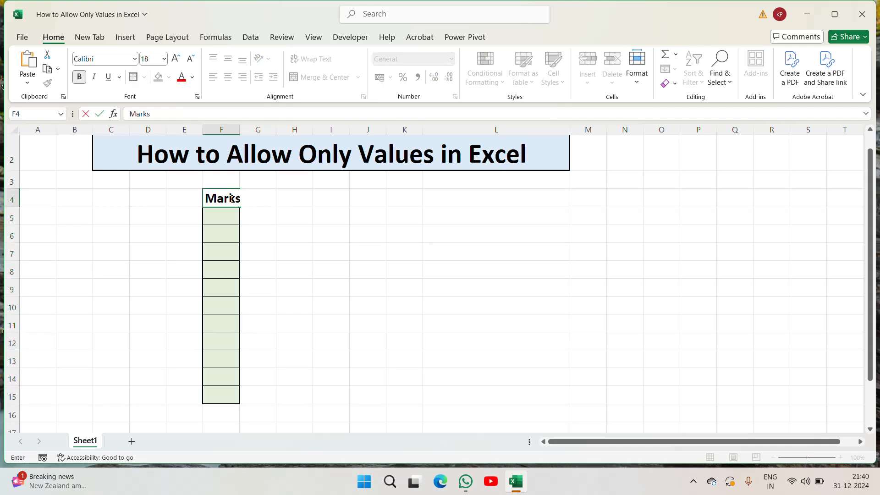
key("ctrl+Return")
key("Left")
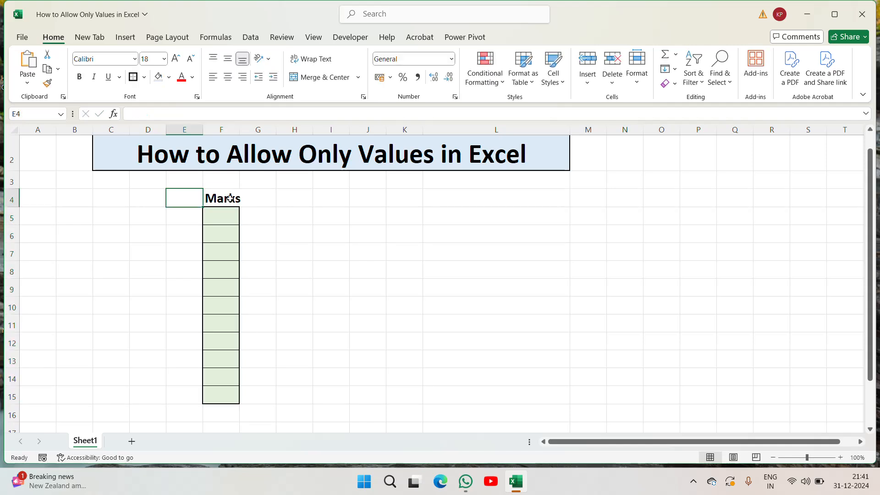
type("Stid")
key("BackSpace")
key("BackSpace")
key("BackSpace")
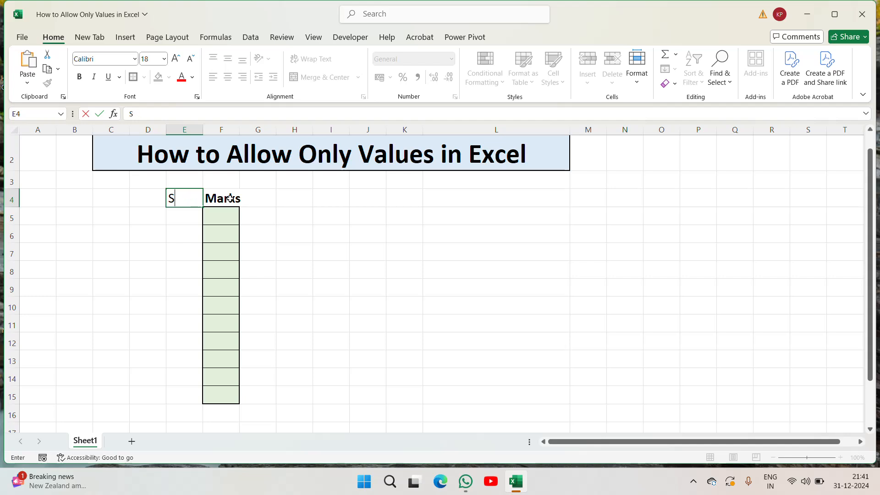
type("tudent")
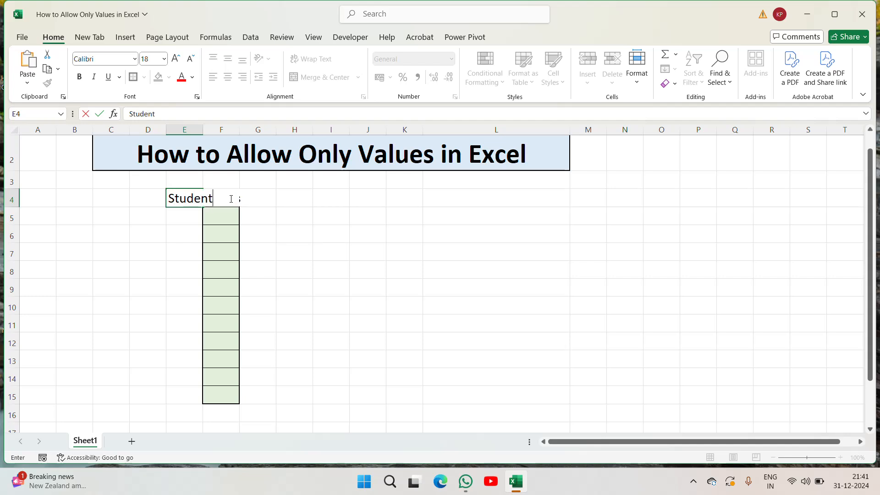
key("Return")
double_click(202, 127)
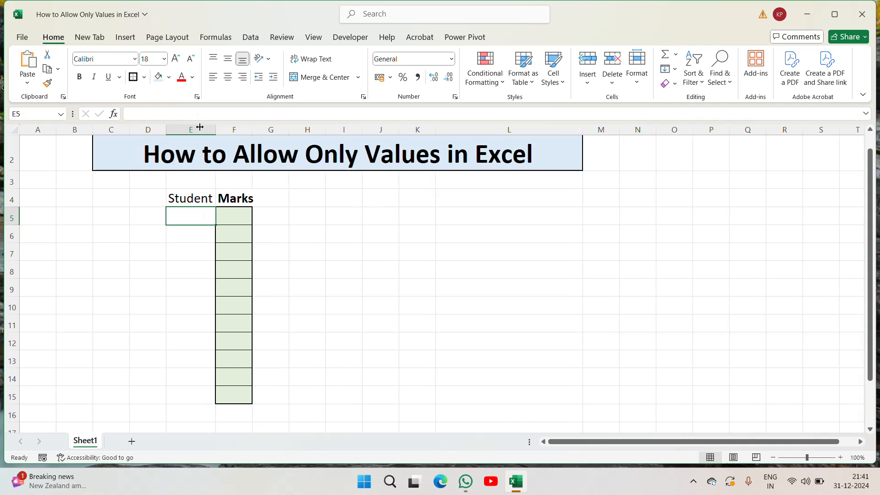
left_click_drag(252, 130, 273, 130)
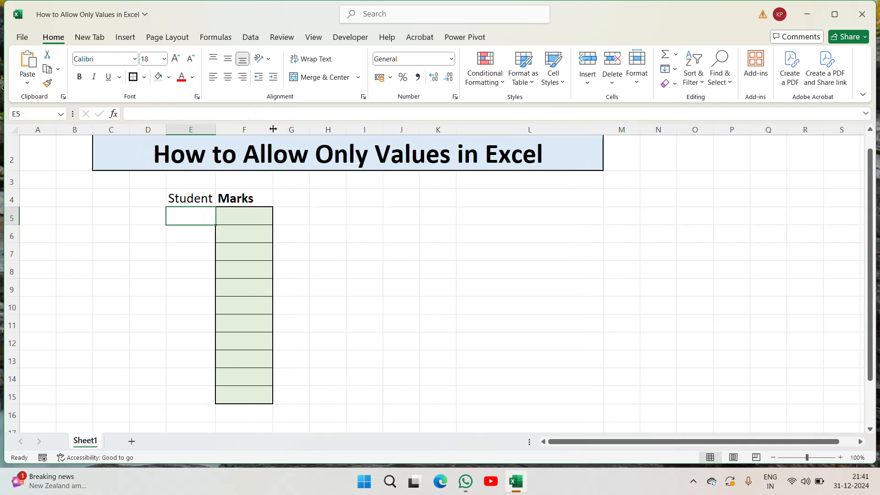
Step: Apply all borders to the Student and Marks table in cells E4 to F15
key("Up")
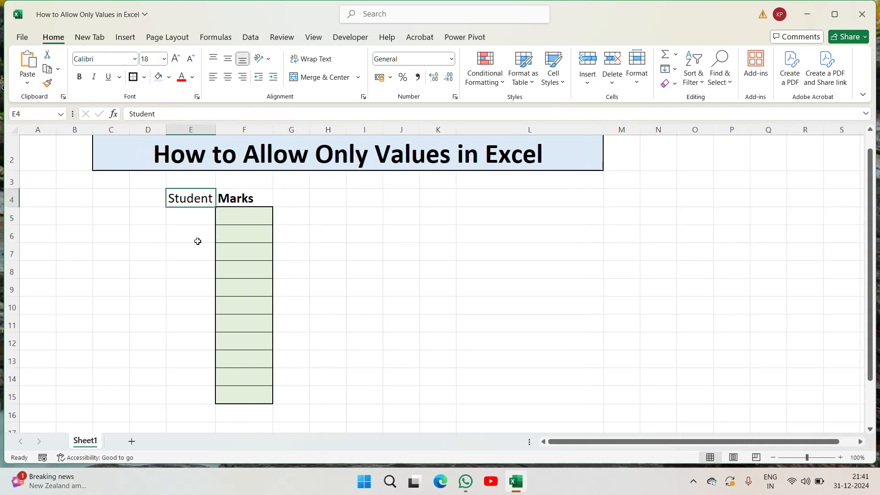
key("shift+Right")
key("ctrl+shift+Down")
key("Up")
key("Up")
key("Up")
key("Down")
key("Down")
key("Down")
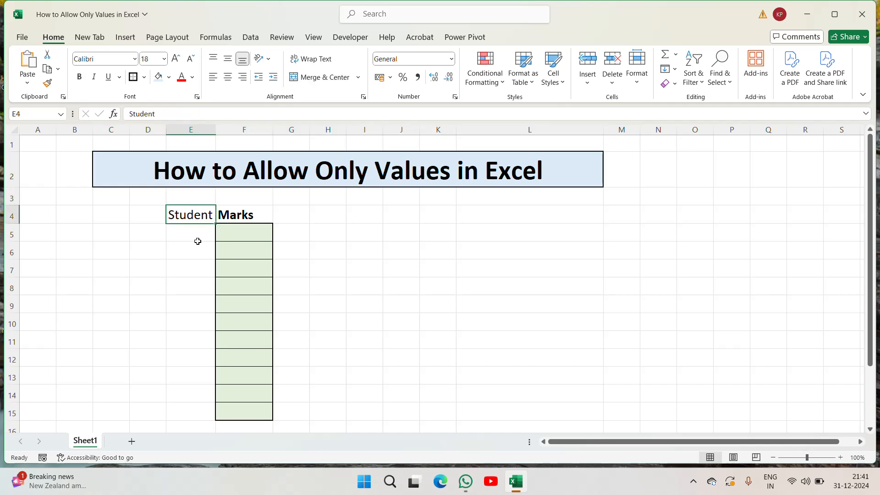
key("shift+Right")
key("shift+Down")
key("shift+Down")
key("shift+Down")
key("shift+Down")
key("shift+Down")
key("shift+Down")
key("shift+Down")
key("shift+Down")
key("shift+Down")
key("shift+Down")
key("shift+Down")
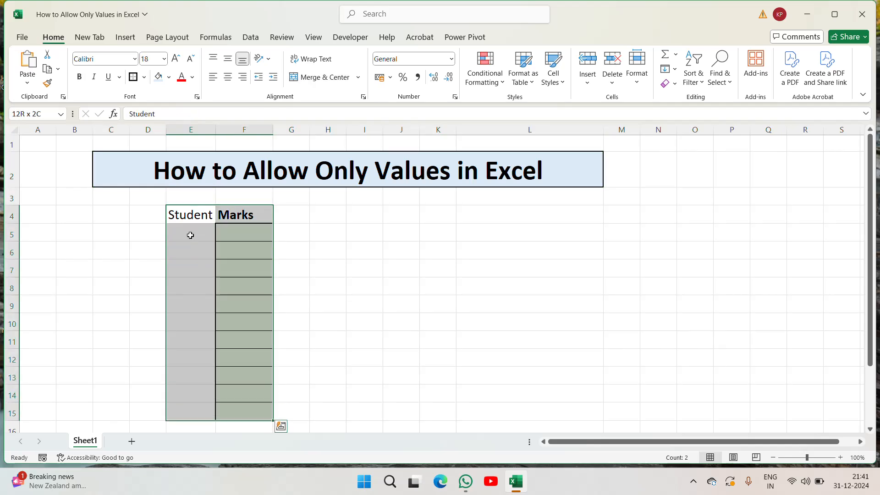
left_click(144, 77)
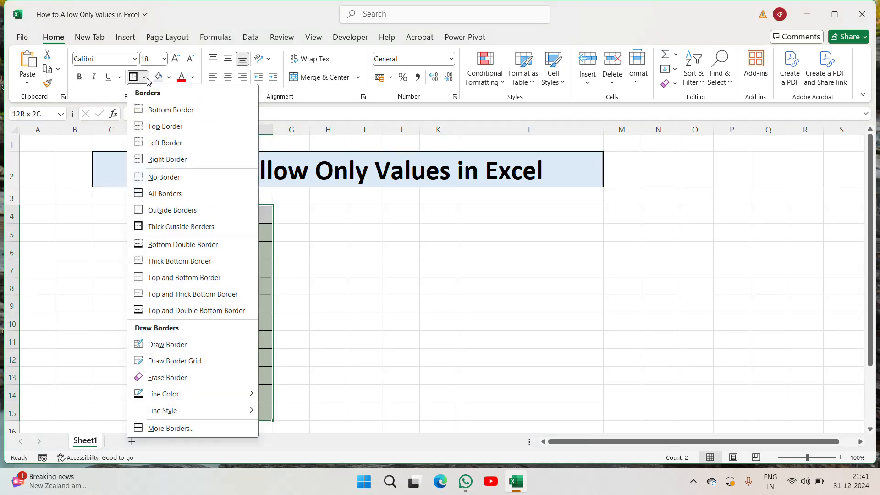
left_click(138, 192)
Step: Make the Student header in cell E4 bold
left_click(252, 215)
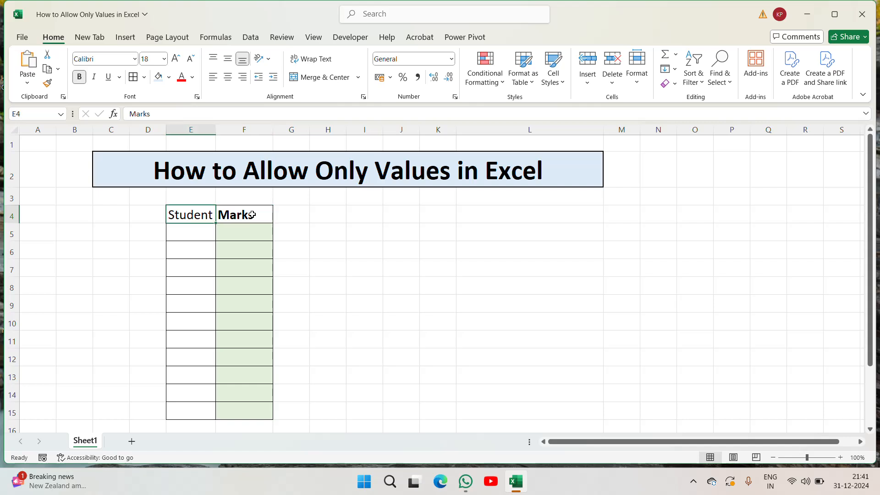
key("ctrl+b")
key("Down")
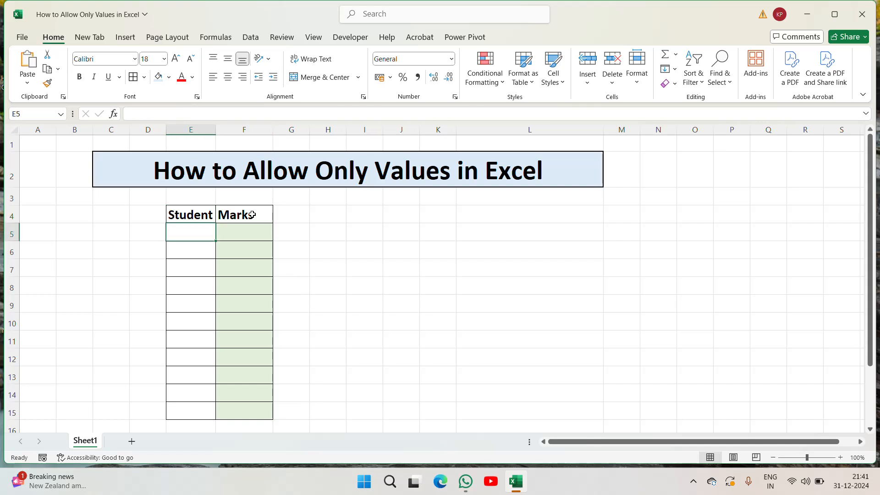
Step: Fill cells E5 to E9 of the Student column with five students' first names
type("Ram")
key("Return")
type("S")
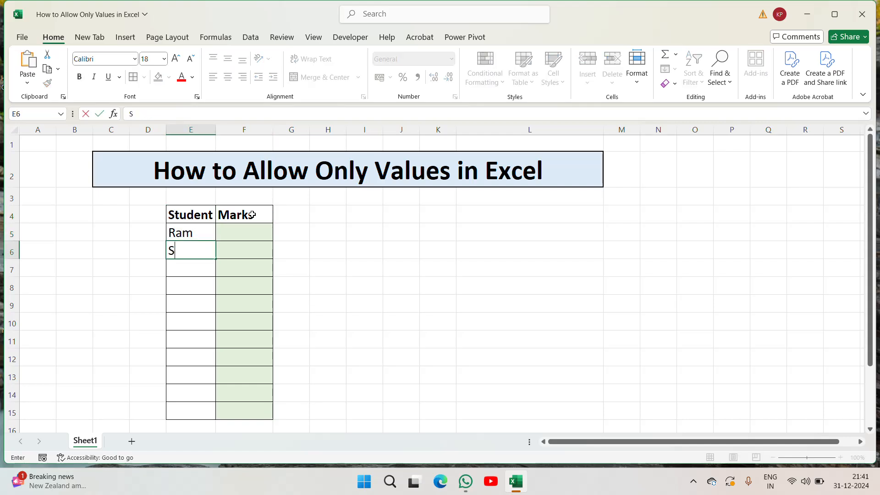
type("hyam")
key("Return")
type("Manis")
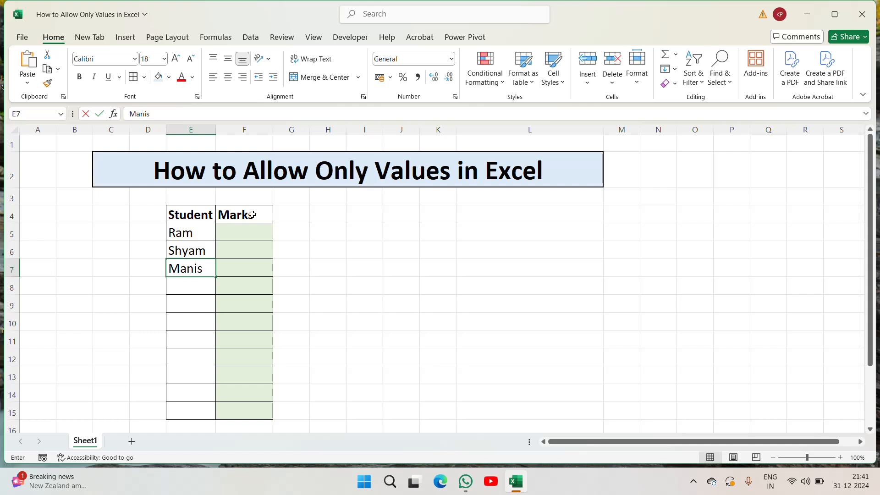
type("h")
key("Return")
type("Kamlesh")
key("Return")
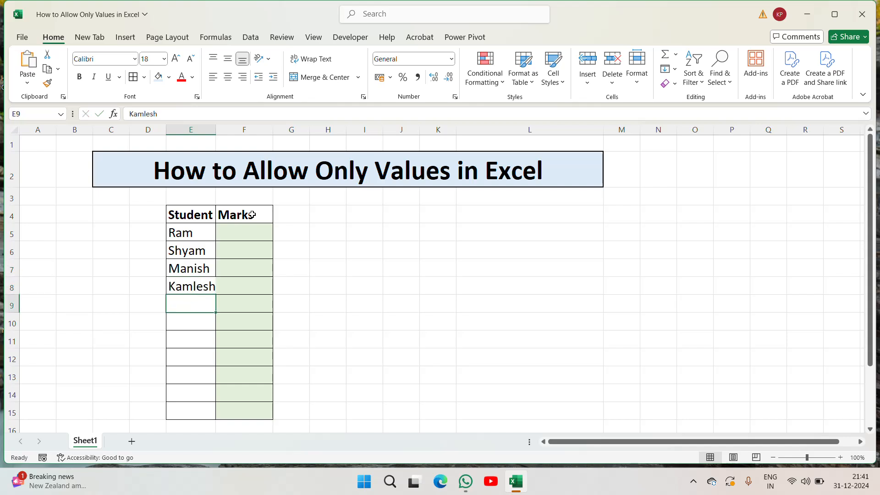
type("Kamal")
key("Return")
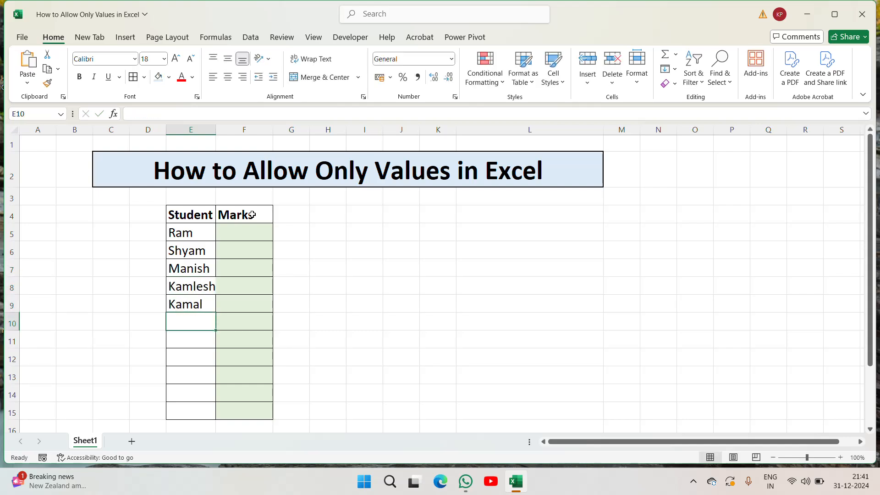
Step: Continue the Student column with three more first names in cells E10 to E12
type("n")
key("BackSpace")
type("Neer")
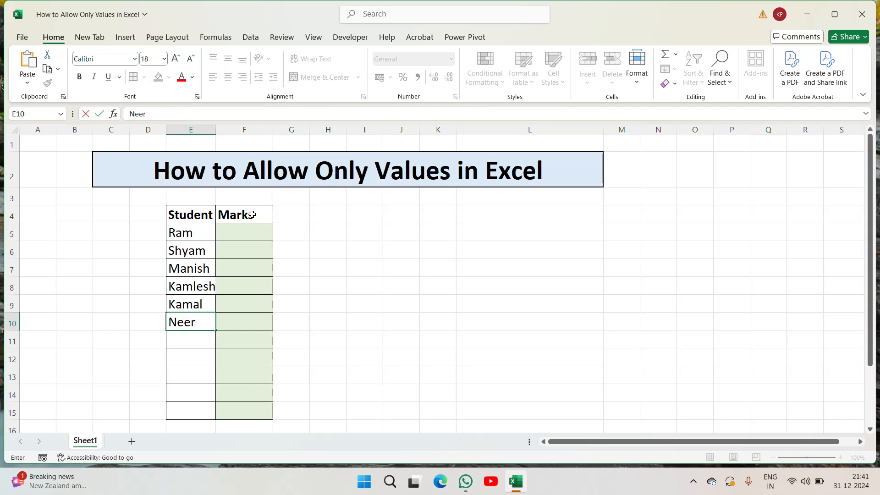
type("a")
key("Return")
type("J")
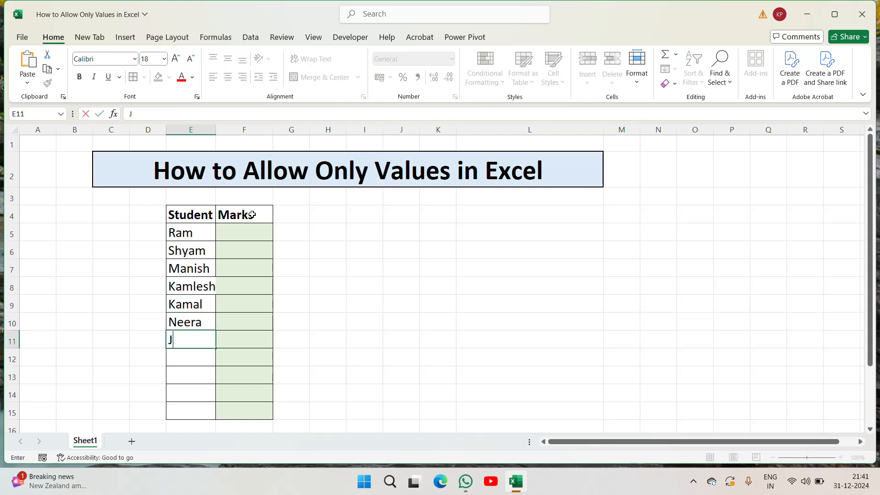
type("yoti")
key("Return")
type("Me")
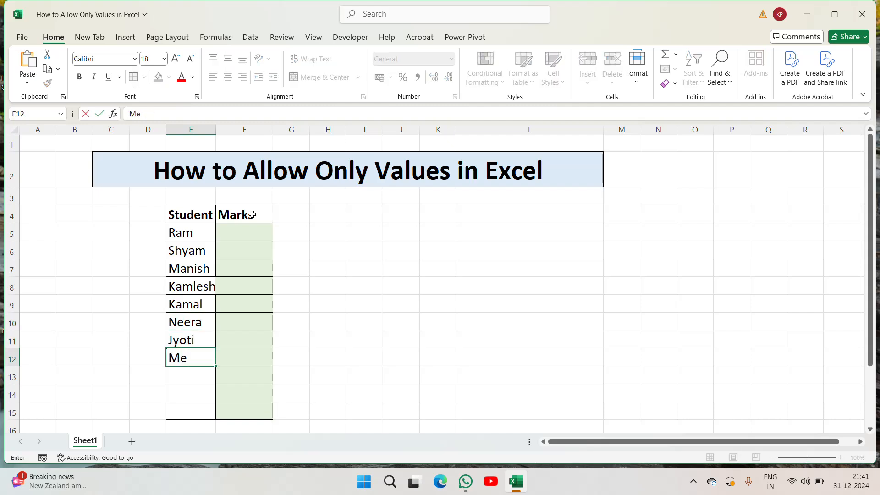
type("enu")
key("Return")
Step: Enter the last three students' first names in cells E13 to E15 and widen column E to fit the names
type("Re")
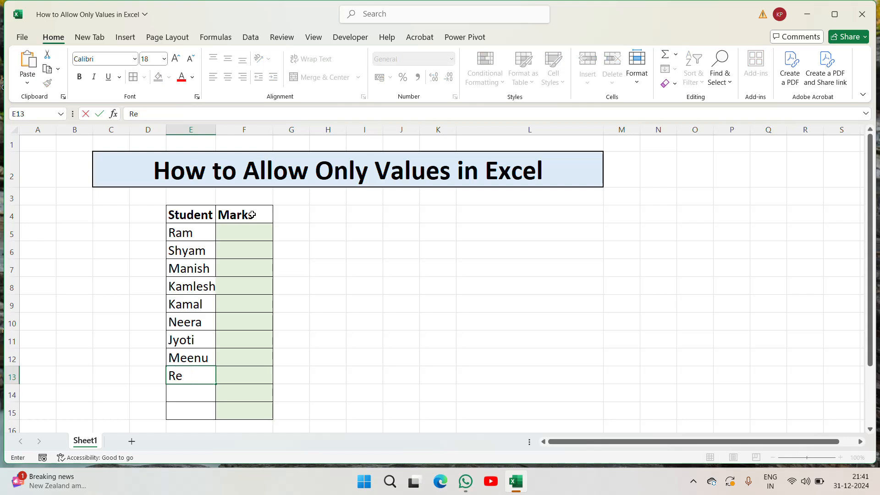
type("ena")
key("Return")
type("Mahesh")
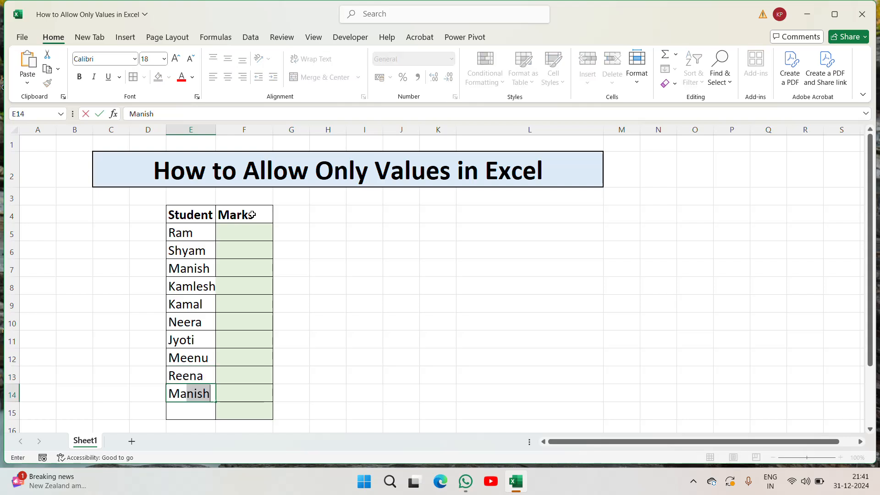
key("Return")
type("Mukesh")
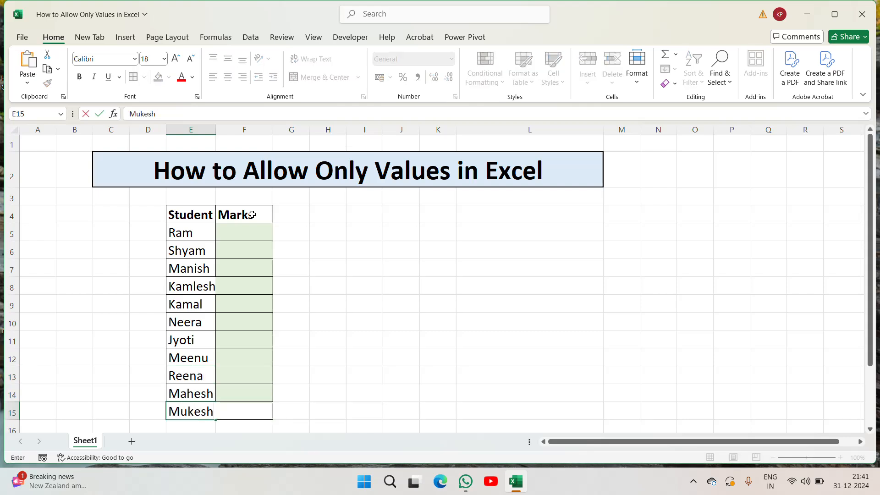
key("ctrl+Return")
scroll(252, 214, "down", 1)
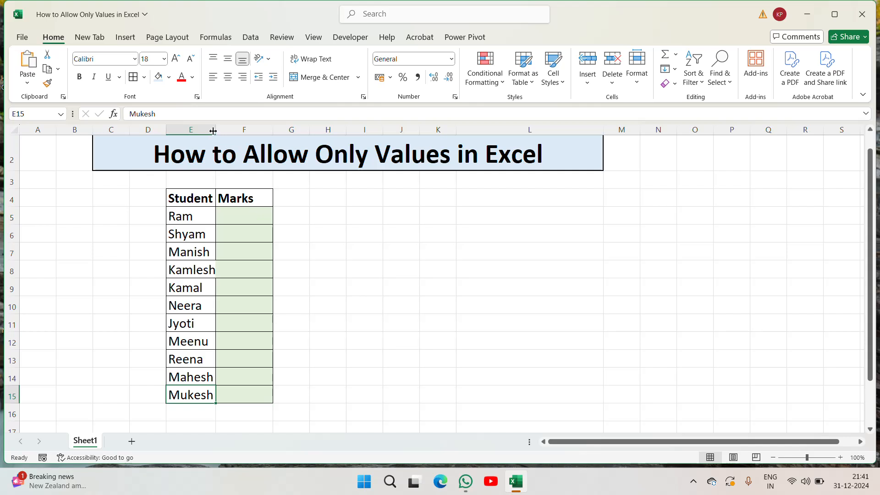
left_click_drag(215, 130, 227, 130)
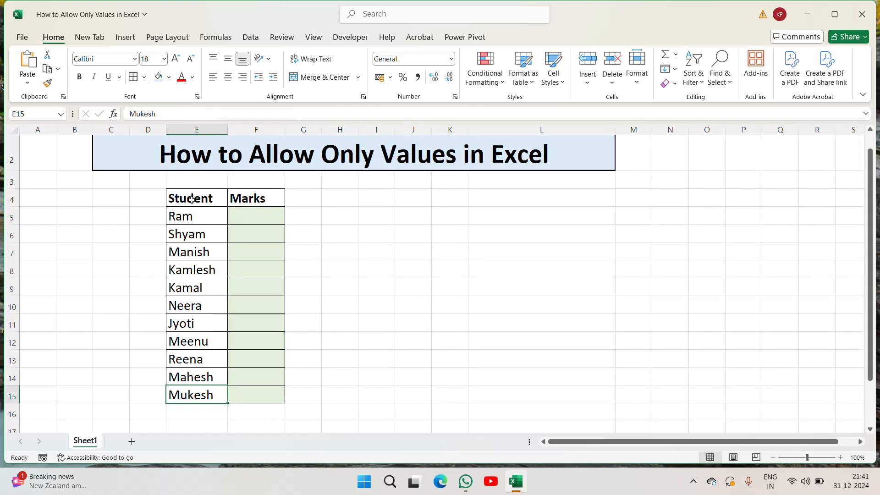
left_click(253, 200)
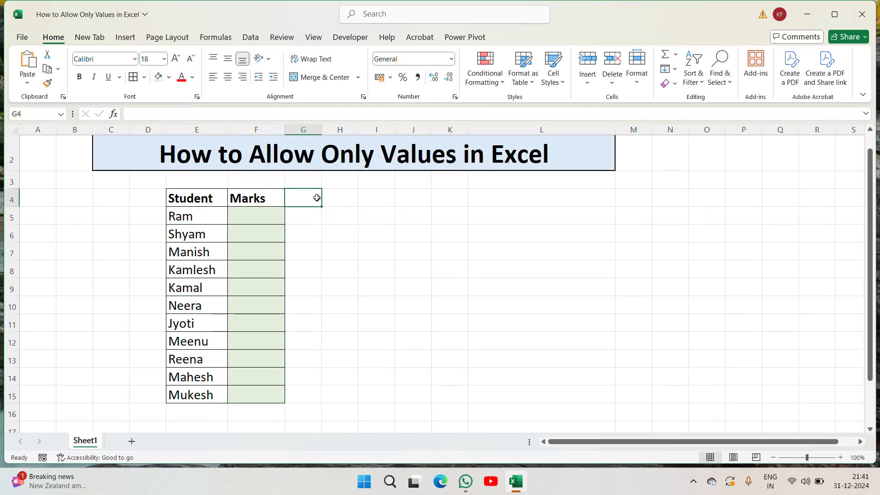
key("Left")
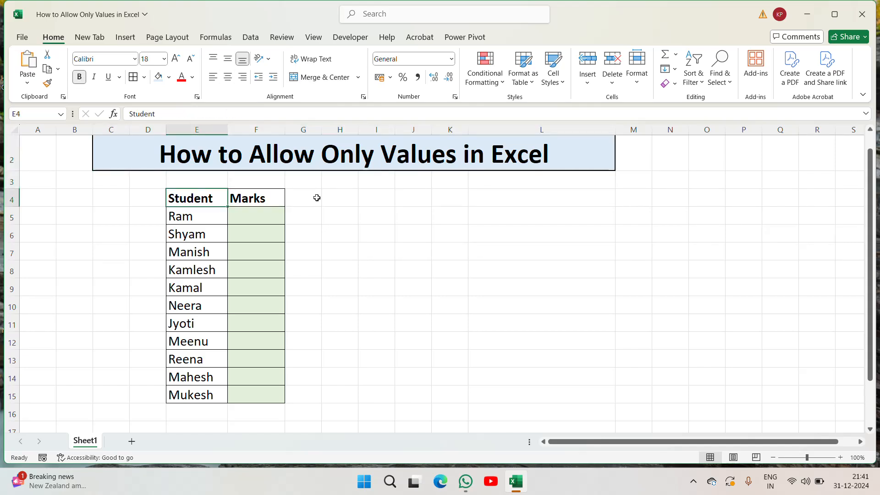
left_click(185, 227)
key("Up")
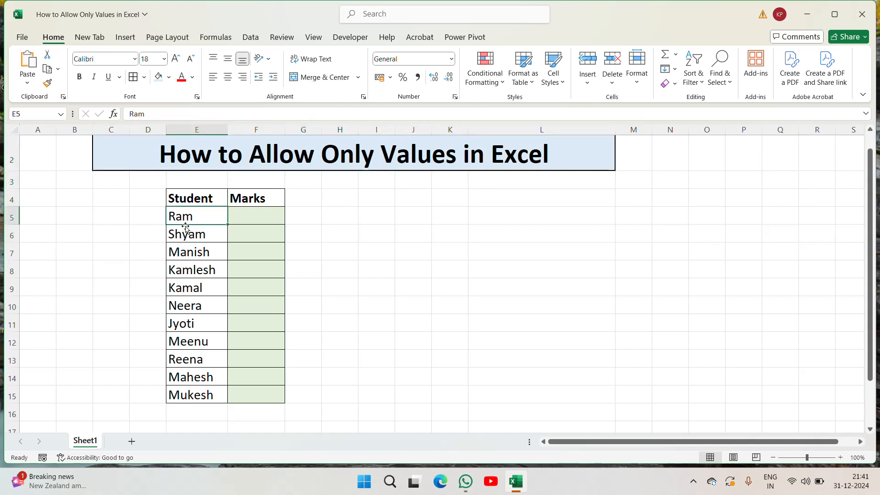
key("Right")
key("Down")
key("Up")
key("Up")
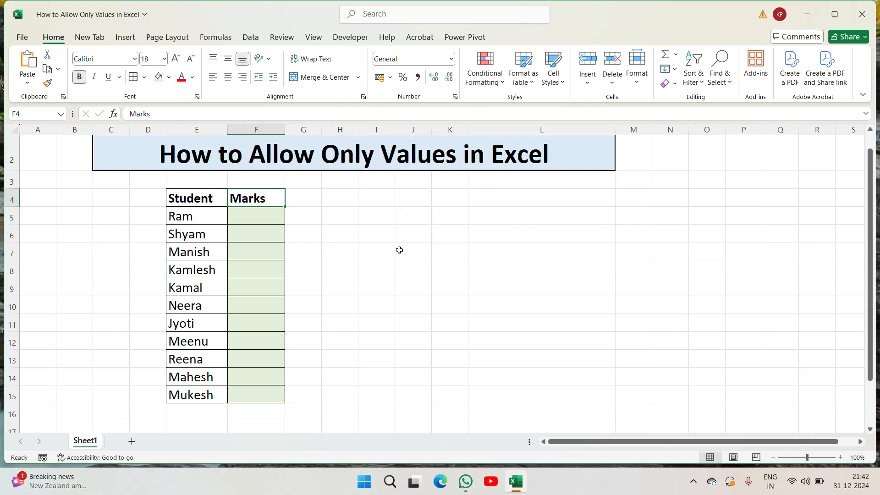
Step: Open the data validation settings for the Marks cells F5:F15
left_click(257, 211)
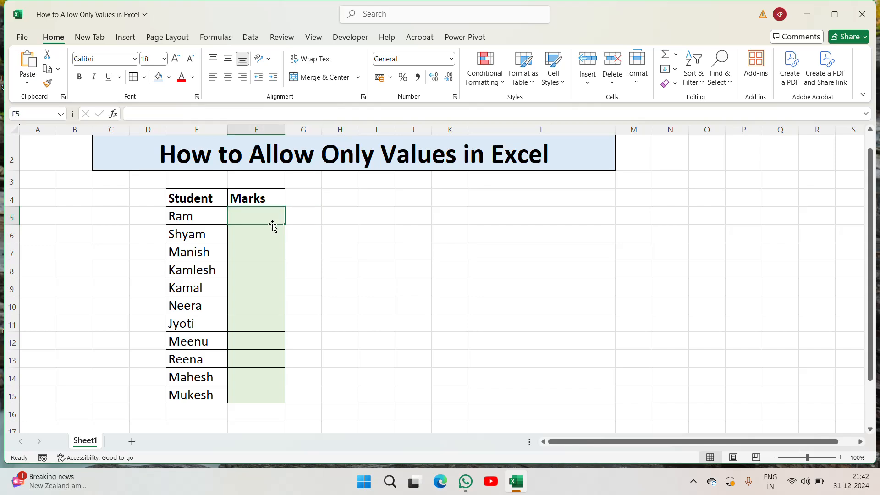
key("shift+Down")
key("shift+Down")
key("shift+Down")
key("shift+Down")
key("shift+Down")
key("shift+Down")
key("shift+Down")
key("shift+Down")
key("shift+Down")
key("shift+Down")
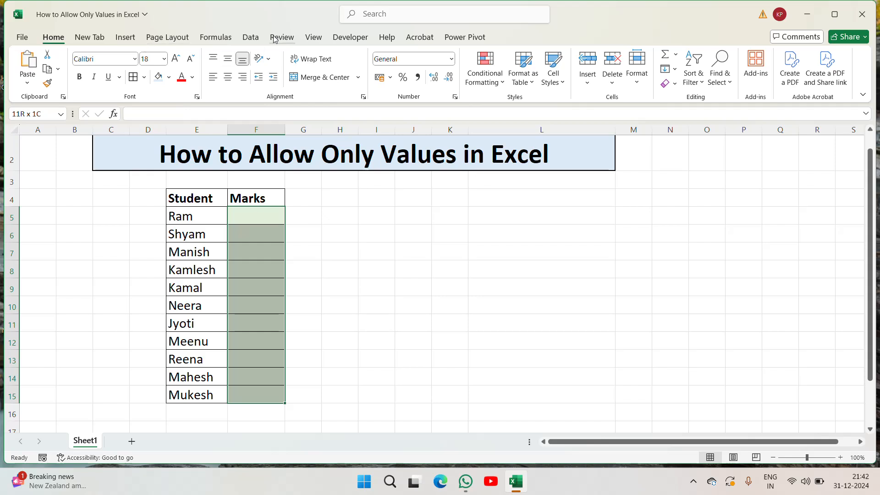
left_click(251, 37)
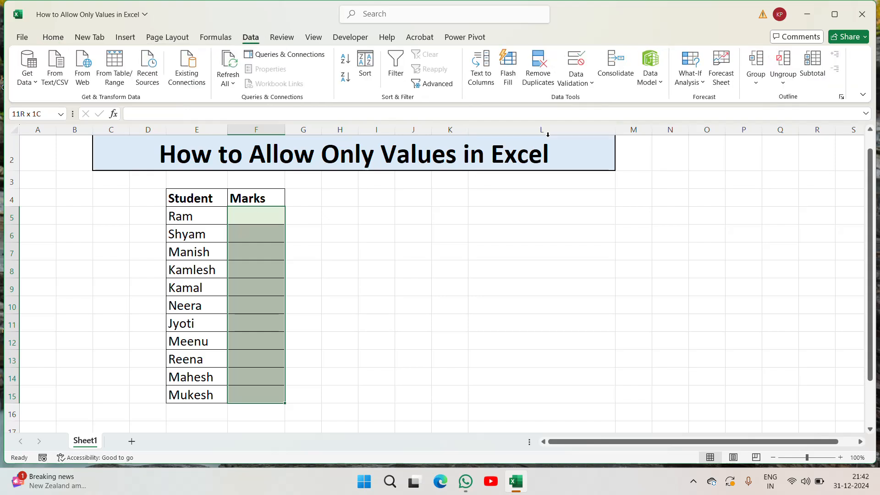
left_click(583, 84)
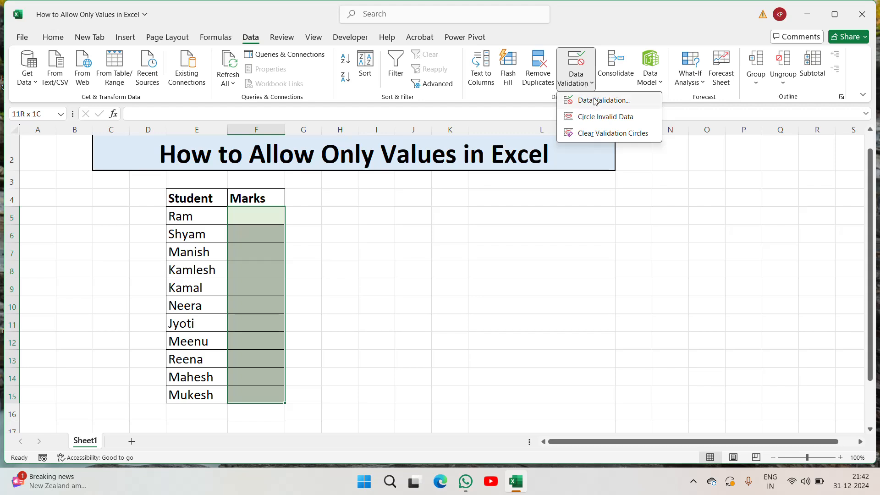
left_click(596, 101)
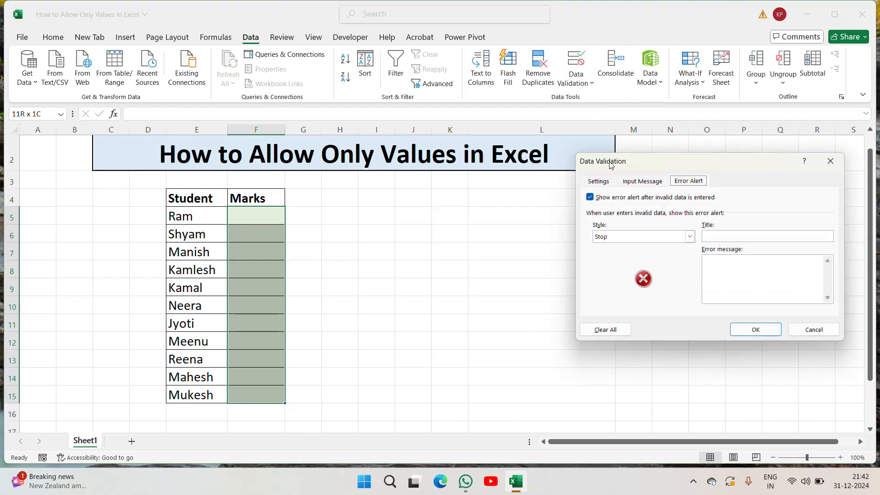
Step: Set the validation criteria for the Marks cells to allow Custom entries
left_click(601, 182)
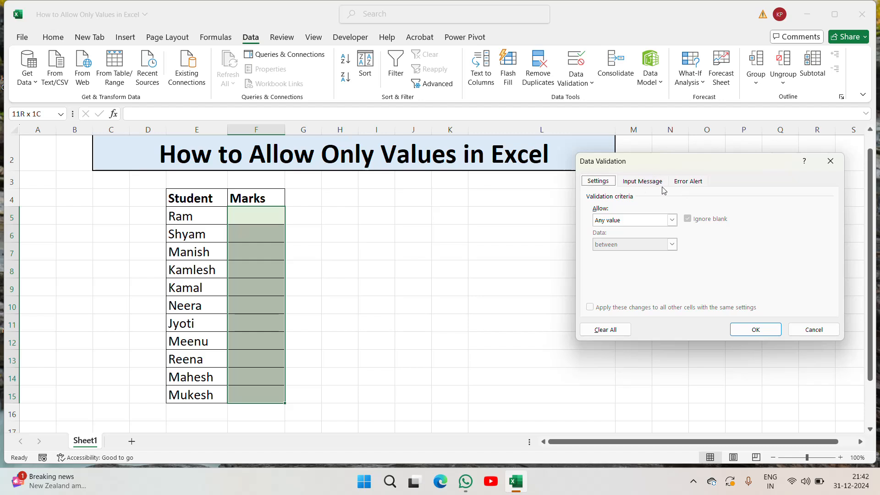
left_click(617, 221)
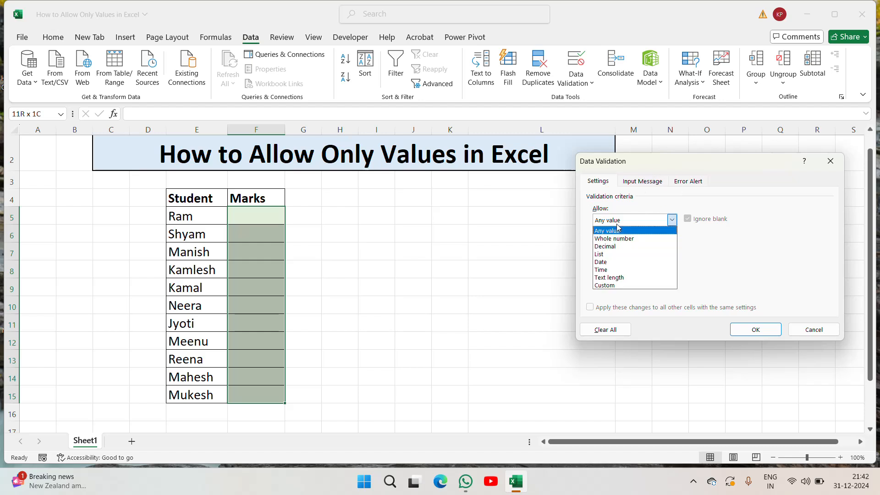
left_click(618, 285)
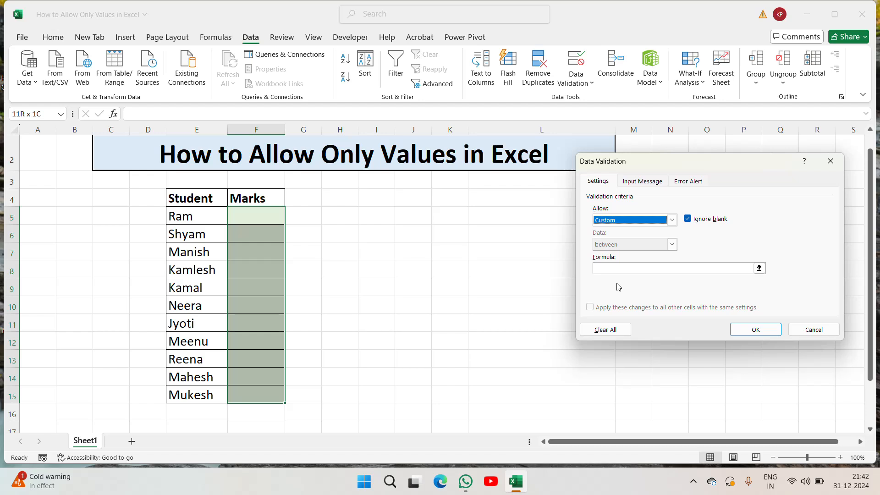
left_click(672, 220)
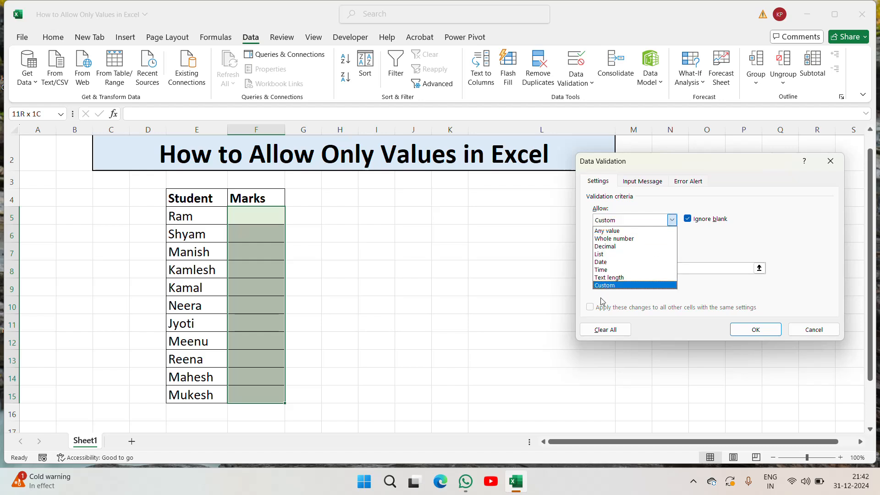
left_click(627, 286)
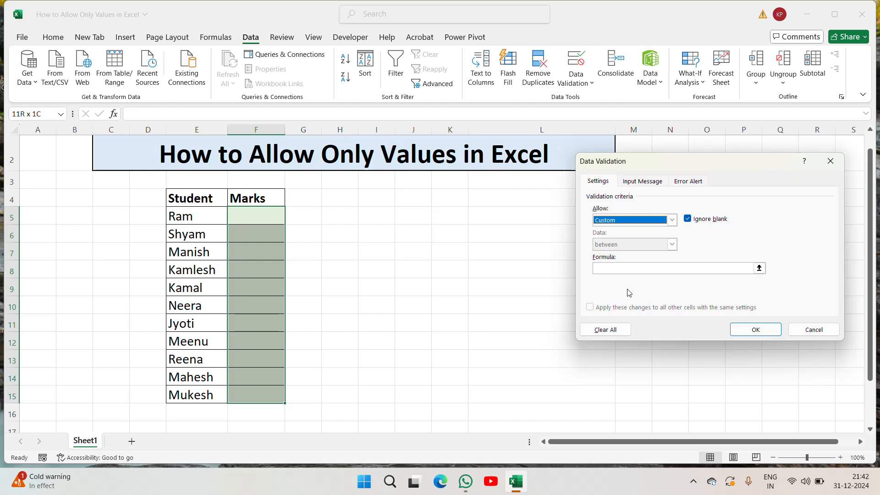
Step: Enter the custom validation formula =isnumber(F5:F15) and apply the rule to the Marks cells
left_click(602, 269)
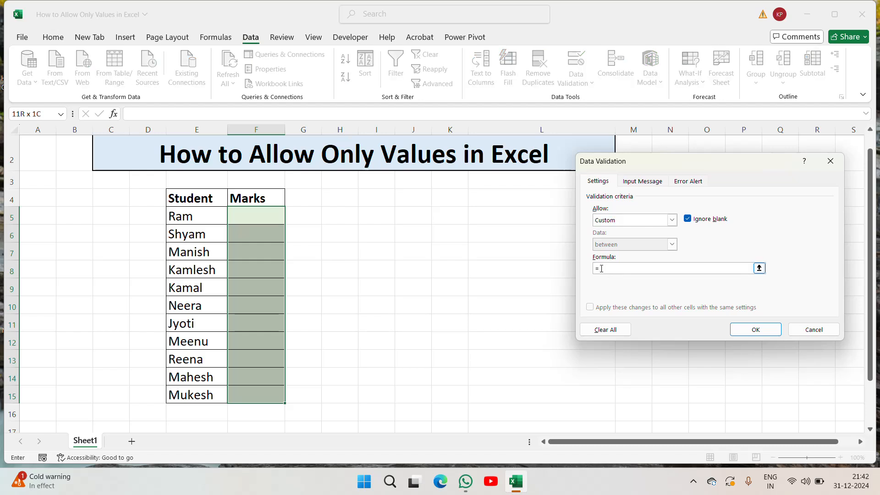
type("=isnumber(")
left_click(759, 269)
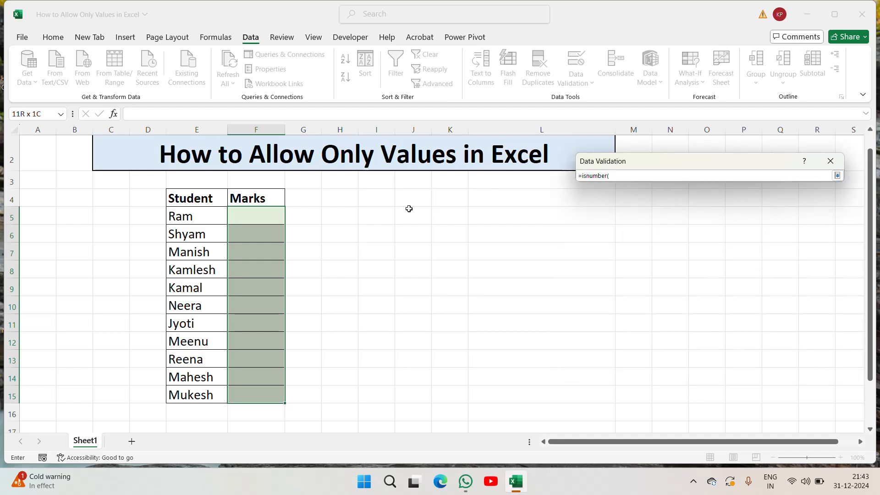
left_click(271, 218)
key("shift+Down")
key("shift+Down")
key("shift+Down")
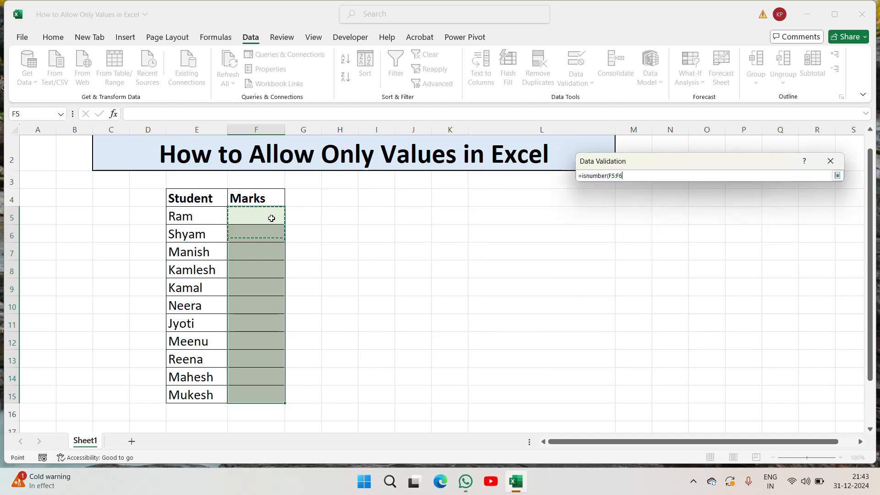
key("shift+Down")
key("shift+Down")
key("shift+Down")
key("shift+Down")
key("shift+Down")
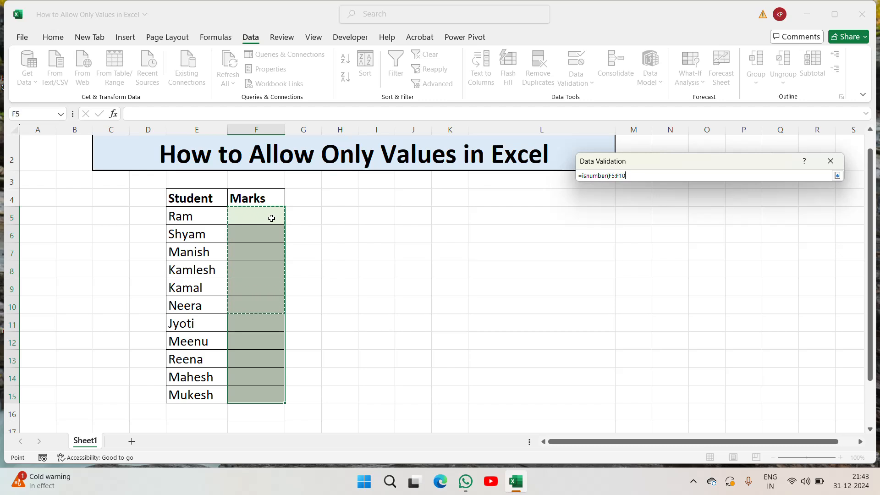
key("shift+Down")
key("shift+Down")
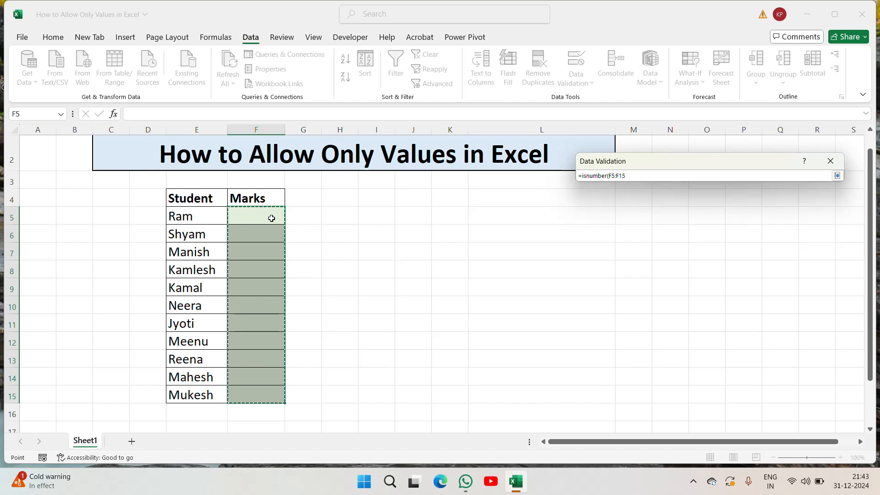
type(")")
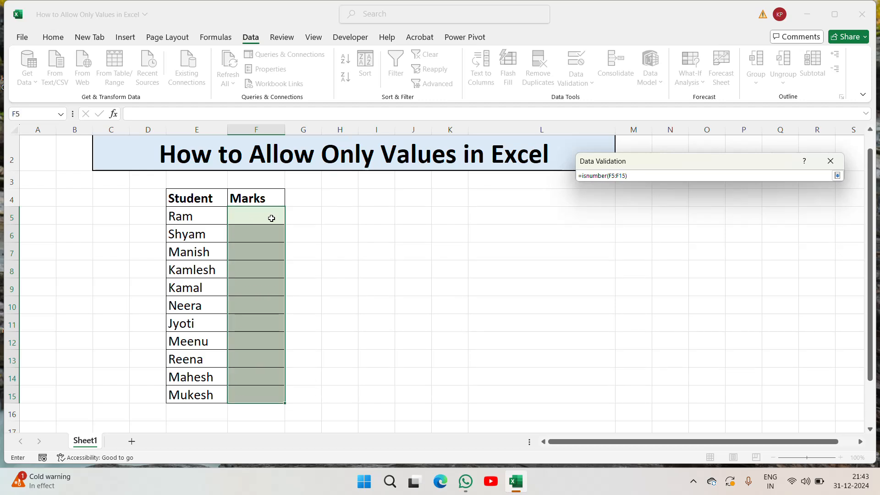
left_click(837, 175)
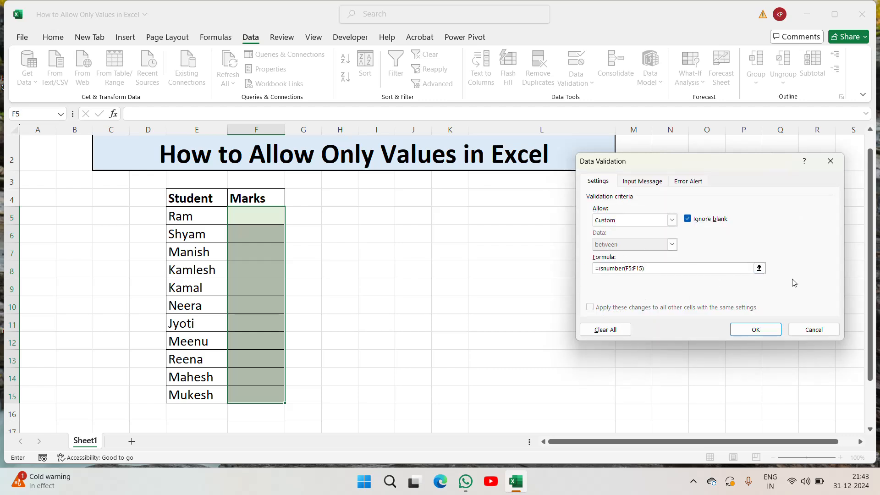
left_click(753, 332)
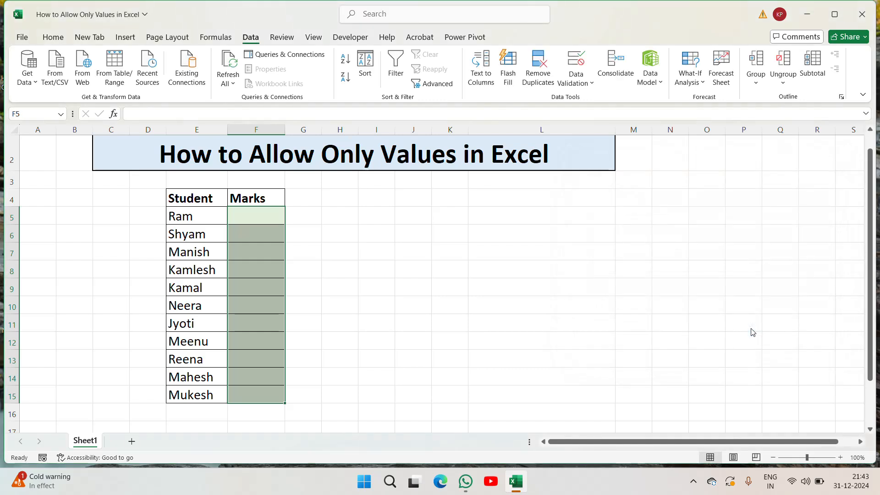
Step: Enter the marks 52 and 32 in cells F5 and F6
left_click(244, 221)
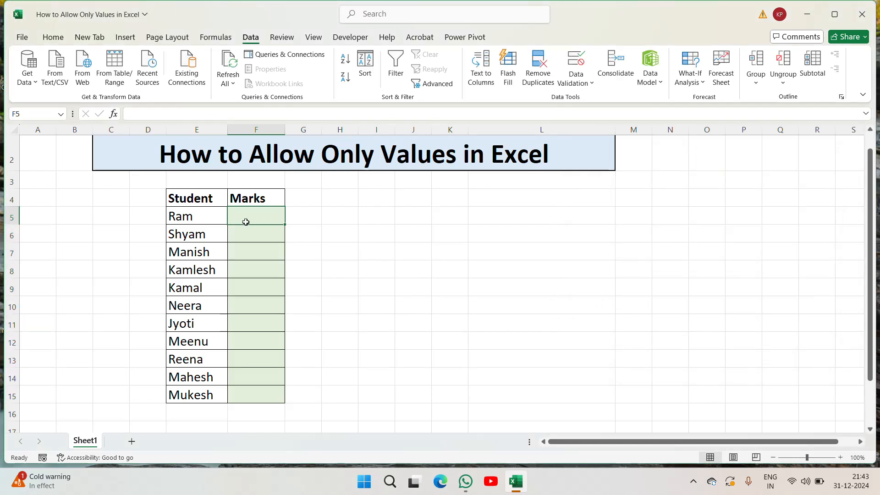
left_click(51, 39)
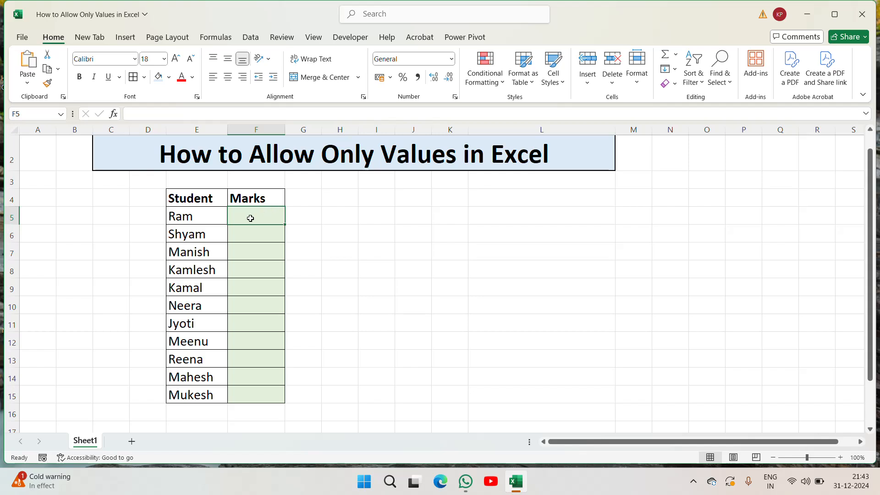
type("52")
key("Return")
type("32")
key("Return")
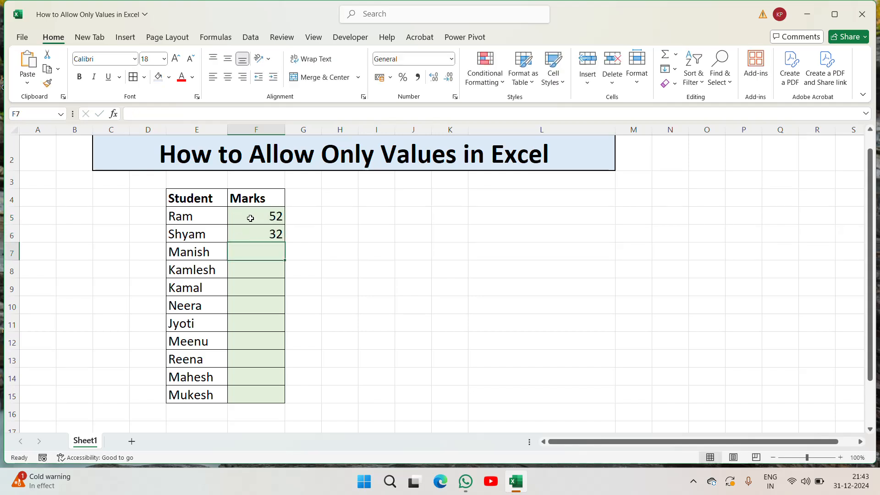
Step: Test the validation by trying the letters X in cell F7 and m in cell F8, discarding each entry
type("Ka")
key("Escape")
type("X")
key("Return")
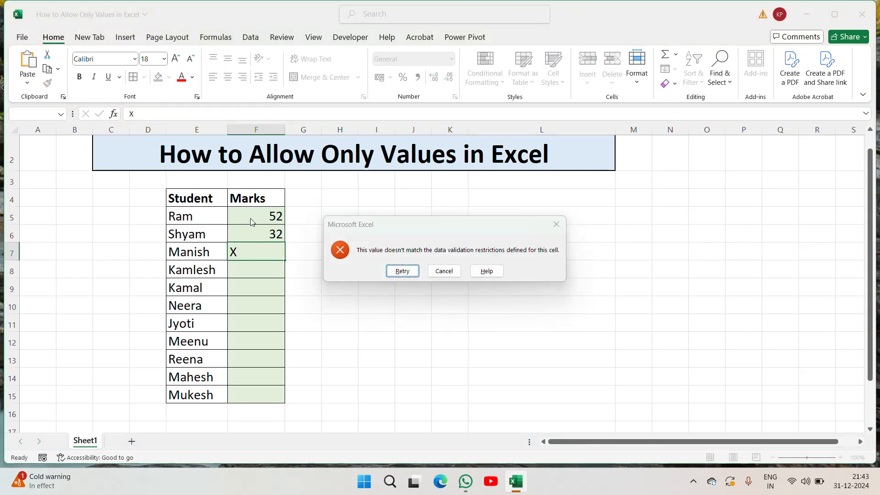
key("Escape")
key("Return")
type("m")
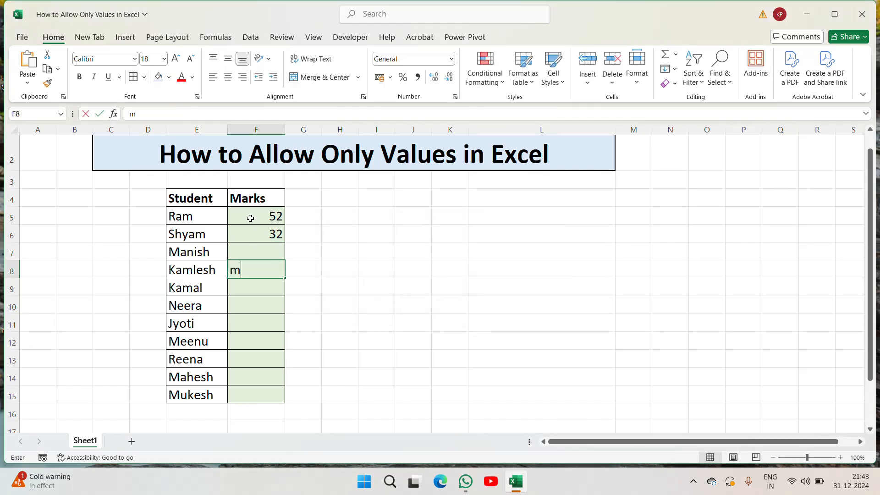
key("Return")
key("Escape")
key("Return")
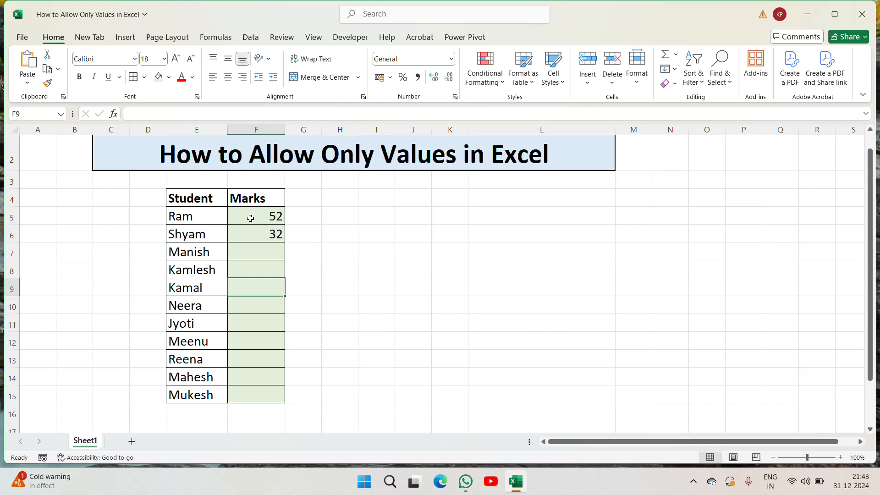
Step: Test the validation by trying the letters n in F9, y in F10 and u in F11, discarding each entry
type("n")
key("Return")
key("Escape")
key("Return")
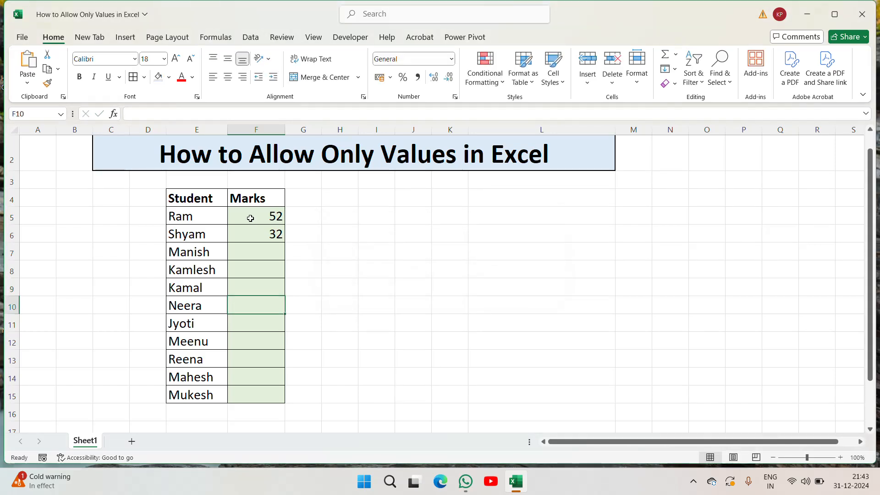
type("y")
key("Return")
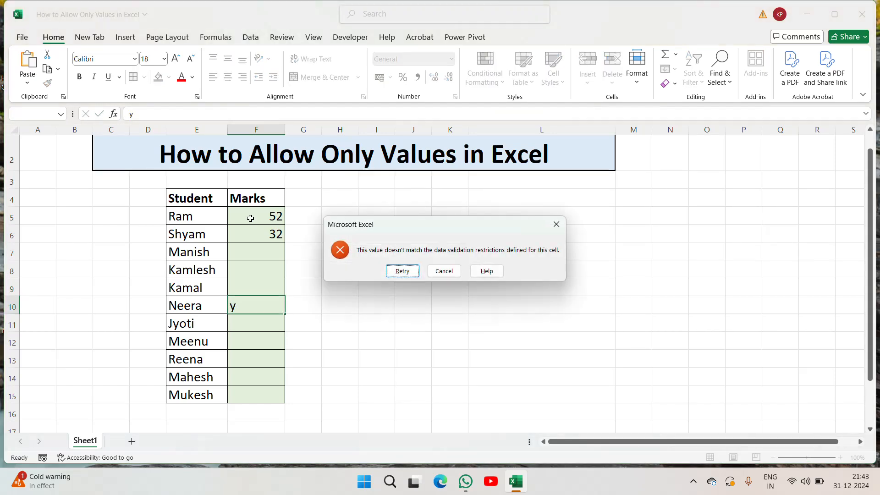
key("Escape")
key("Return")
type("u")
key("Return")
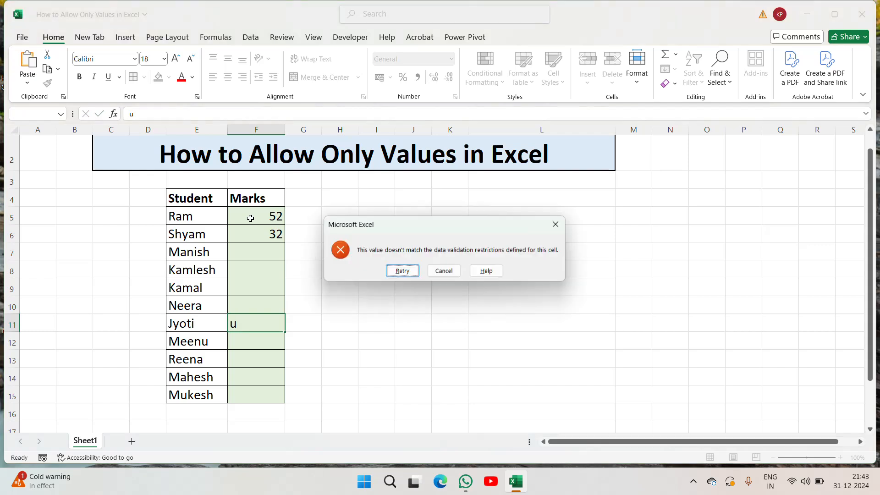
key("Escape")
key("Up")
key("Up")
key("Up")
key("Up")
key("Up")
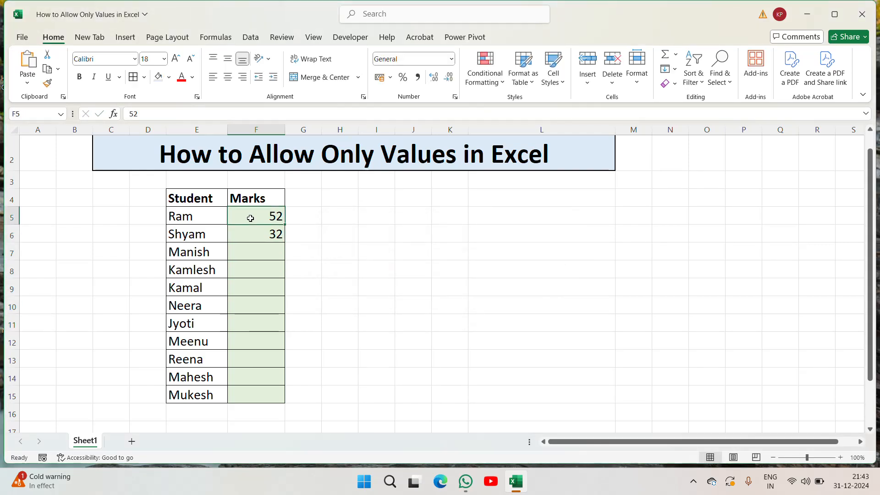
left_click_drag(250, 219, 267, 238)
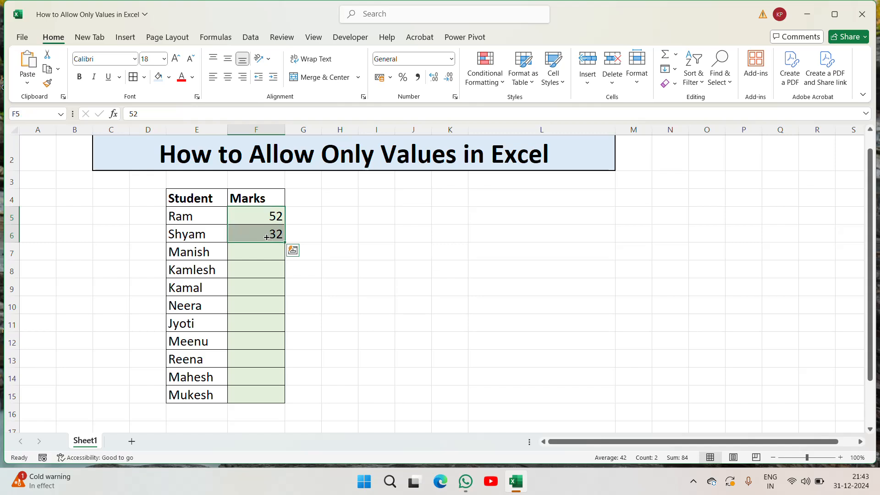
Step: Enter the marks 50, 20, 35 and 38 in cells F7 to F10
left_click(262, 252)
type("50")
key("Return")
type("20")
key("Return")
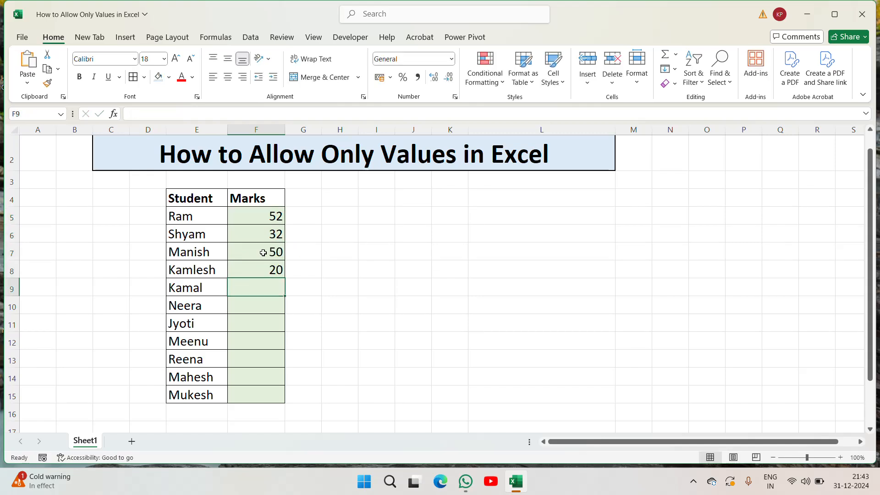
type("35")
key("Return")
type("38")
key("Return")
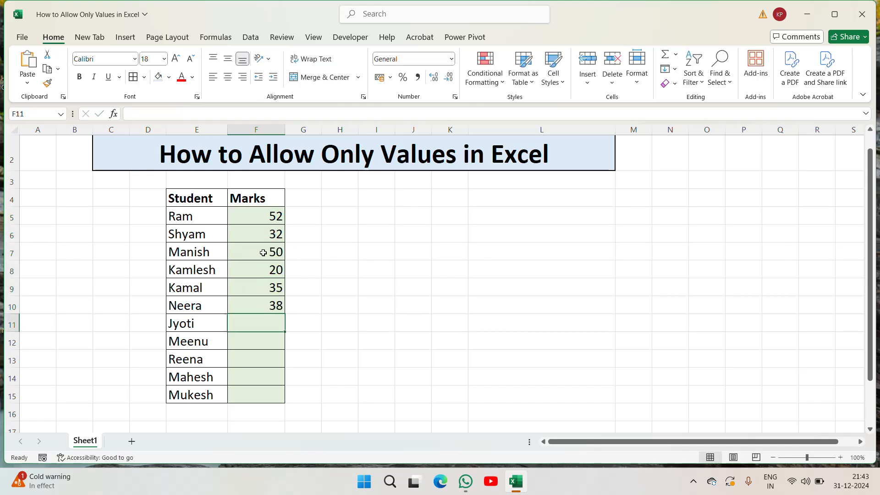
Step: Complete the Marks column with 39, 40, 42, 45 and 48 in cells F11 to F15
type("39")
key("Return")
type("40")
key("Return")
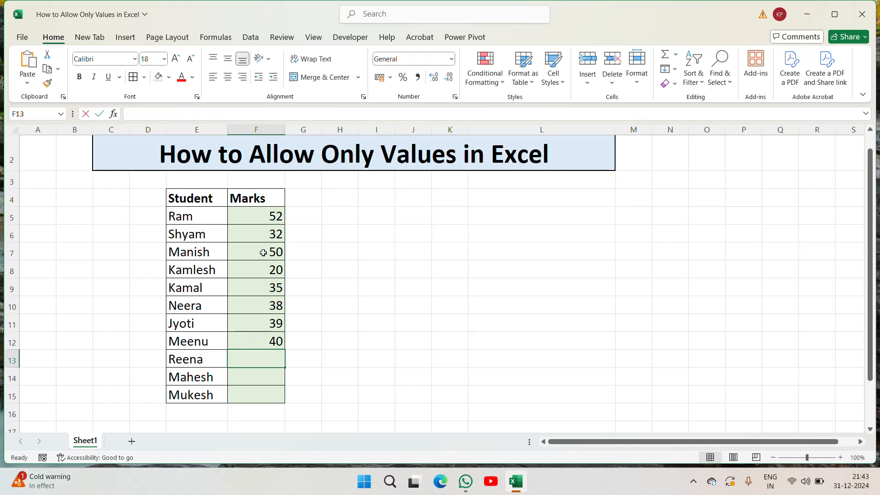
type("42")
key("Return")
type("45")
key("Return")
type("48")
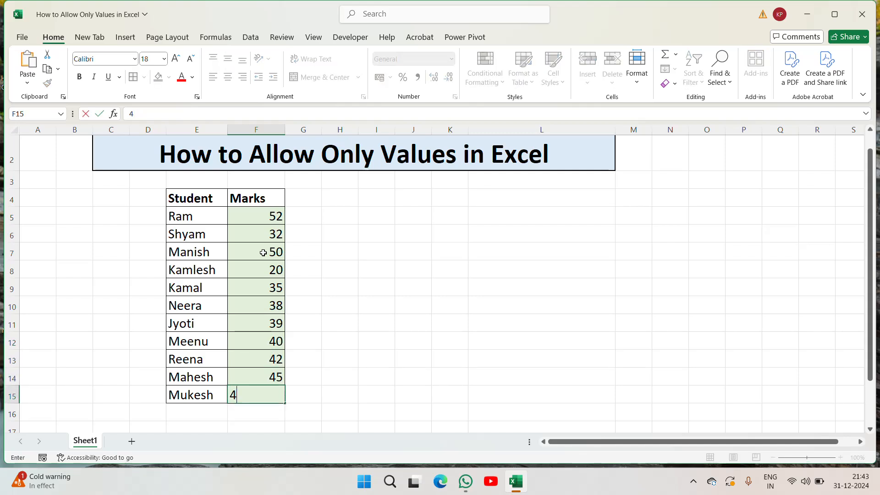
key("Return")
Step: Center the marks horizontally in cells F5:F15
left_click(263, 252)
key("Up")
key("Up")
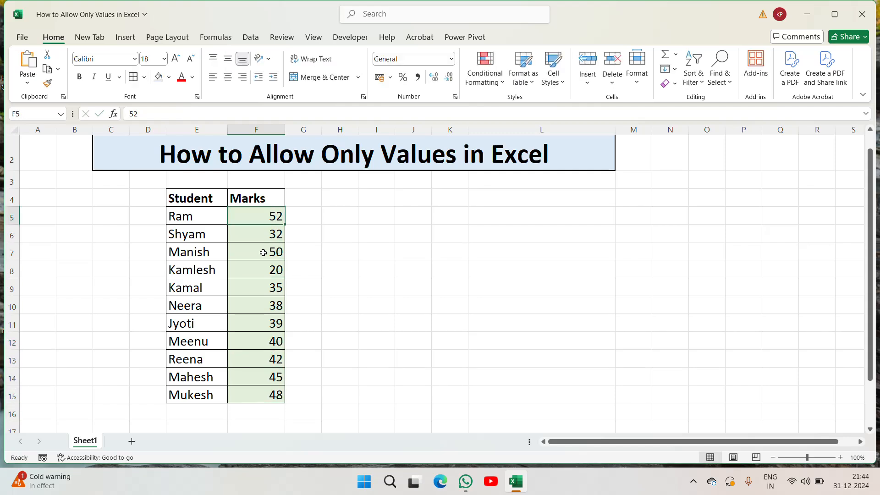
key("ctrl+shift+Down")
left_click(232, 80)
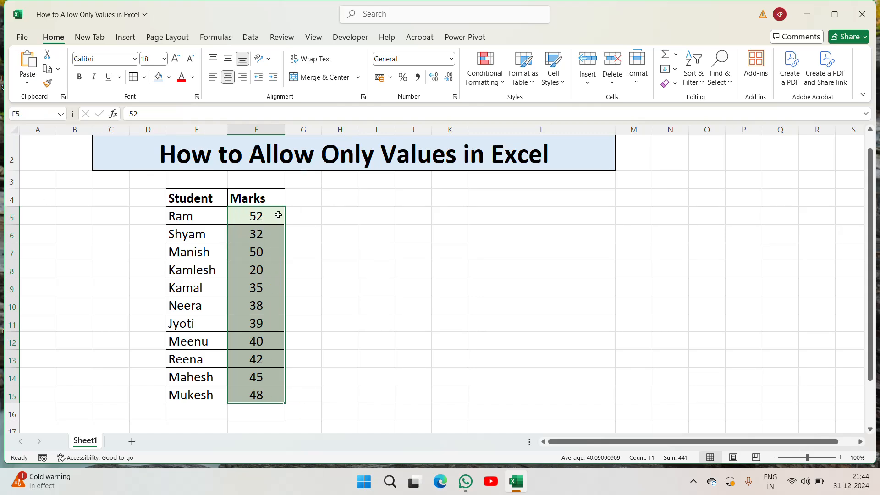
Step: Try a student's name as a text entry in cell F16 below the validated marks, and clear it
left_click(254, 411)
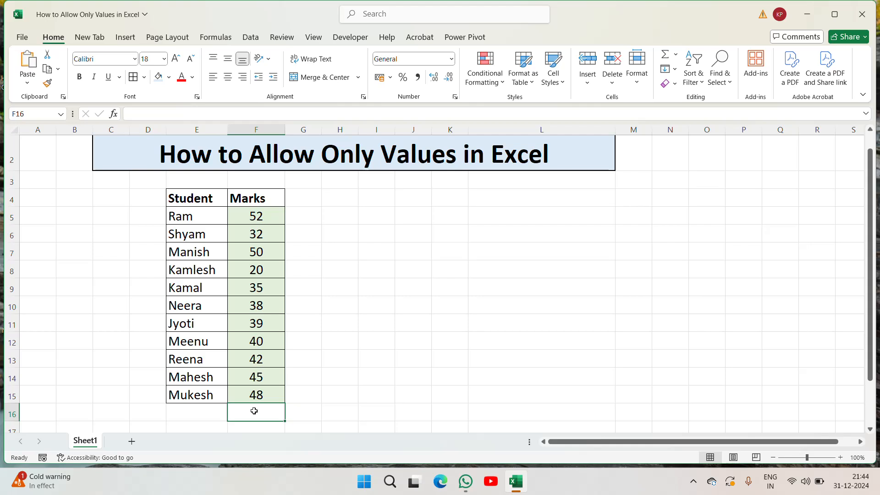
type("Mukesh")
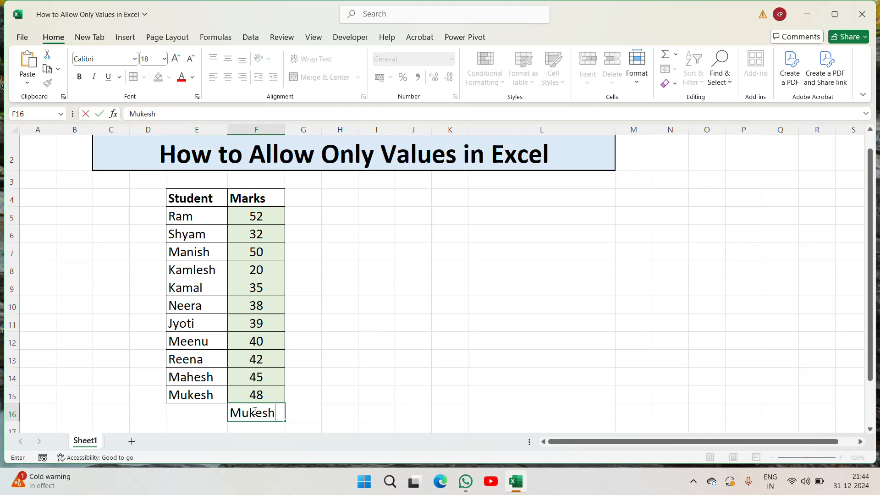
key("Return")
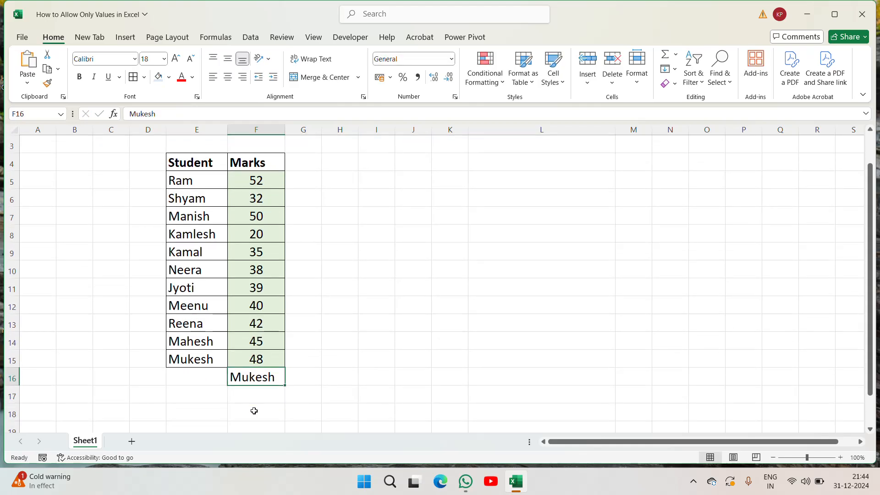
key("Delete")
key("Up")
key("Up")
key("Up")
key("Up")
key("Up")
key("Up")
key("Up")
key("Up")
key("Up")
key("Up")
key("Up")
key("Up")
key("Up")
key("Up")
key("Up")
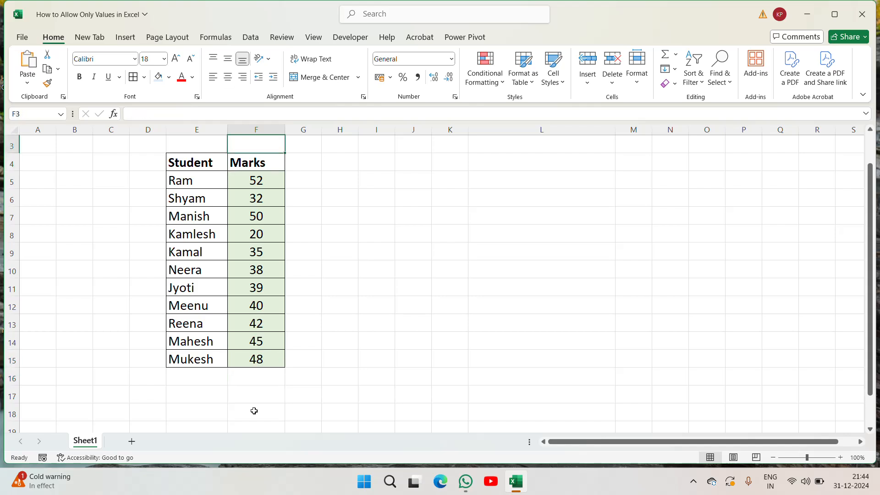
key("Down")
key("Down")
key("Down")
key("Down")
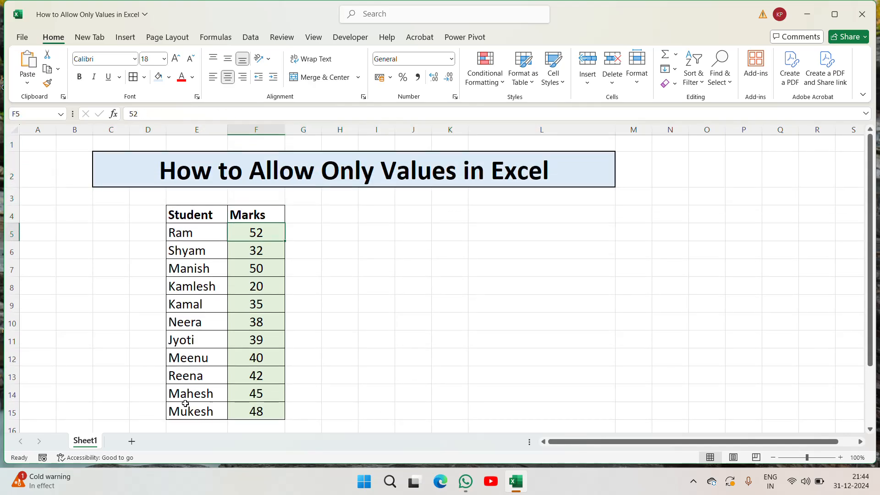
Step: Clear all data validation settings from cells F5:F15 and delete the marks in them
left_click(267, 263)
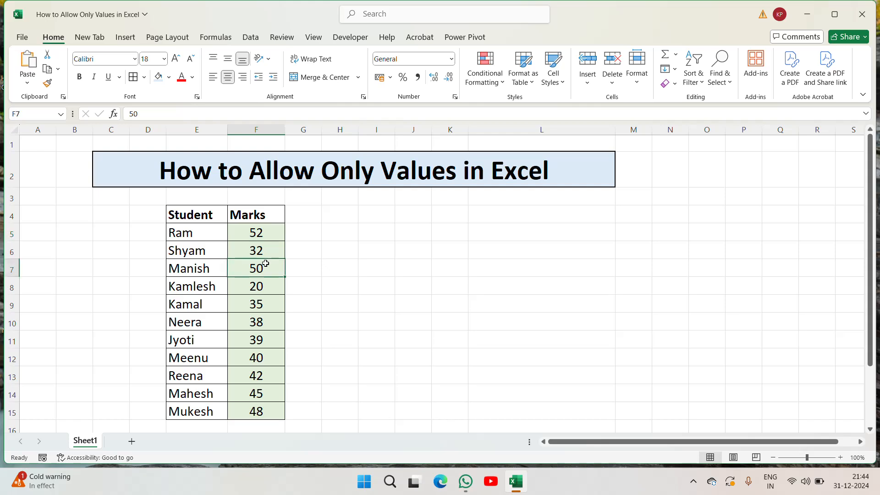
key("Up")
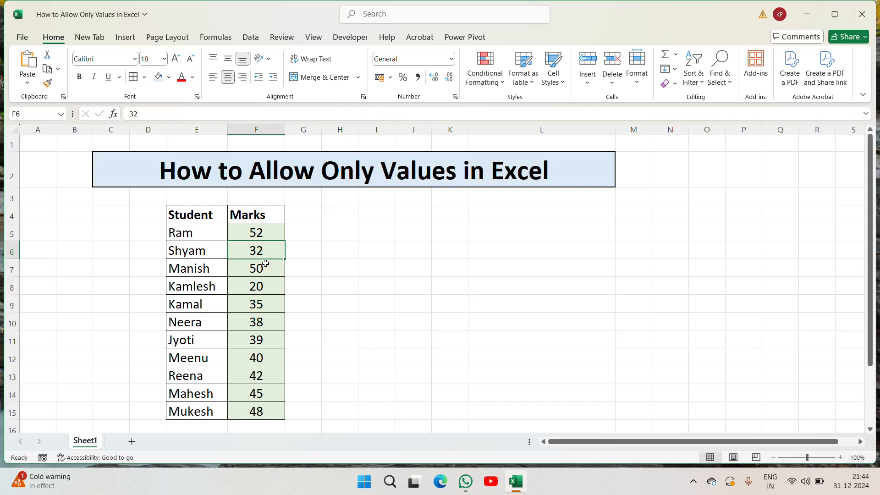
key("Up")
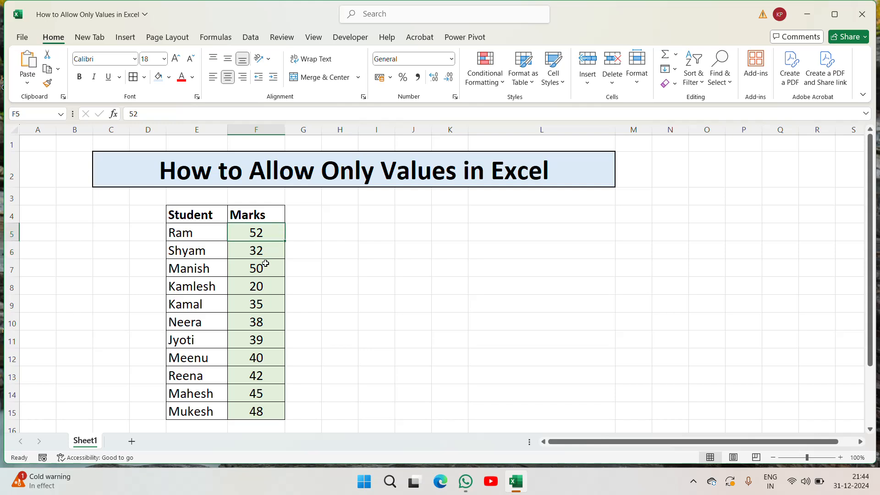
key("ctrl+shift+Down")
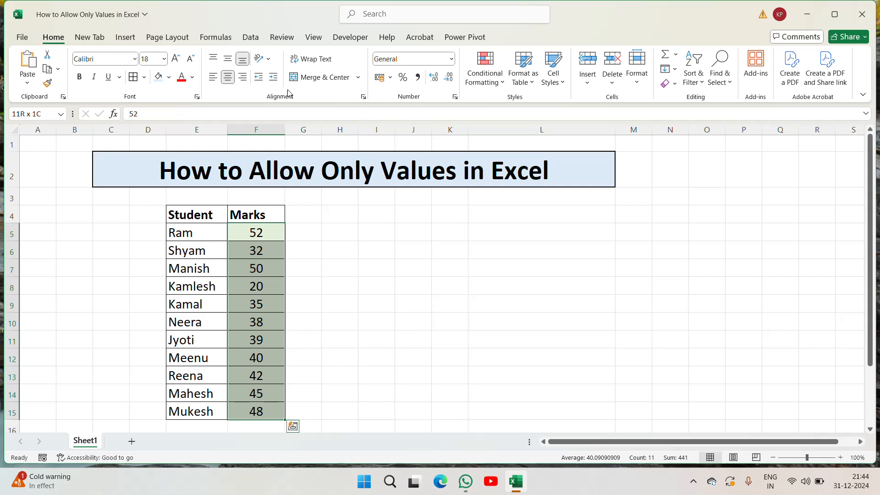
left_click(251, 40)
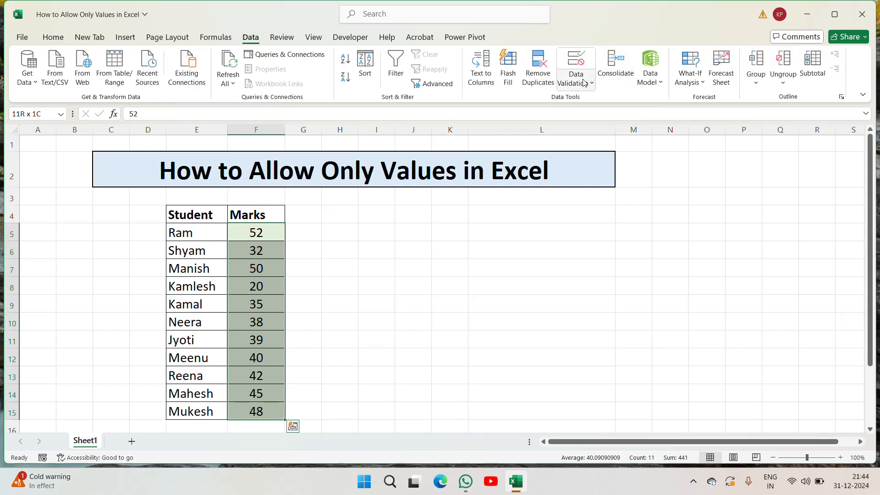
left_click(577, 84)
left_click(596, 100)
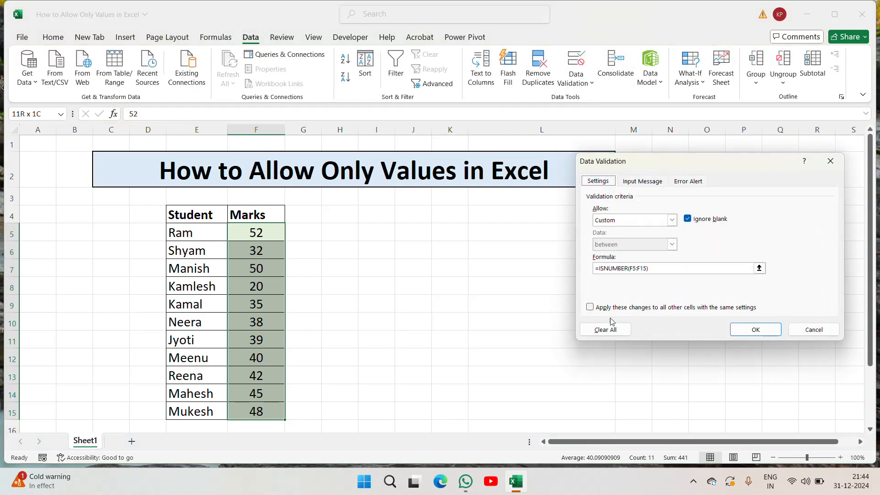
left_click(604, 330)
left_click(755, 330)
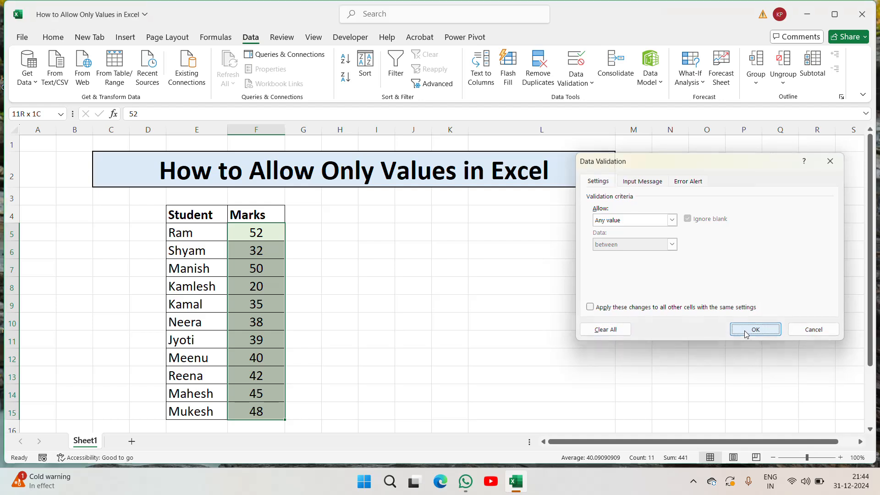
key("Delete")
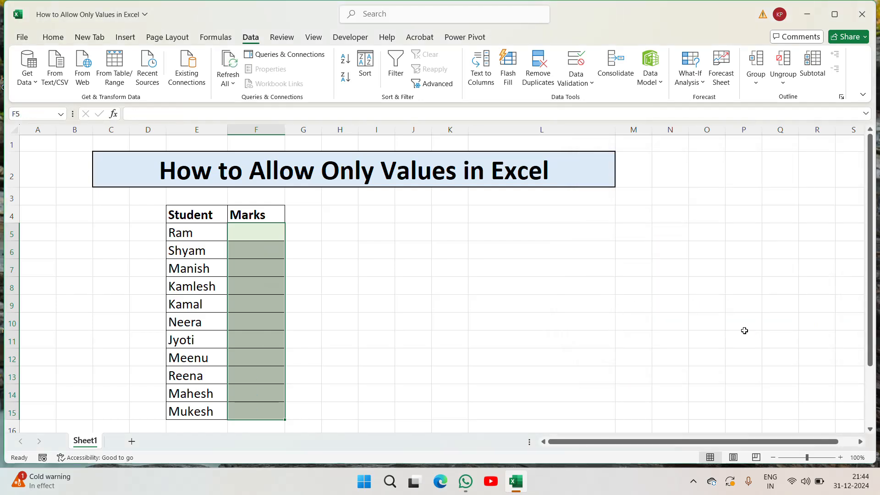
Step: Start a new data validation rule for cells F5:F15 with Custom as the allowed criterion
left_click(581, 84)
left_click(600, 100)
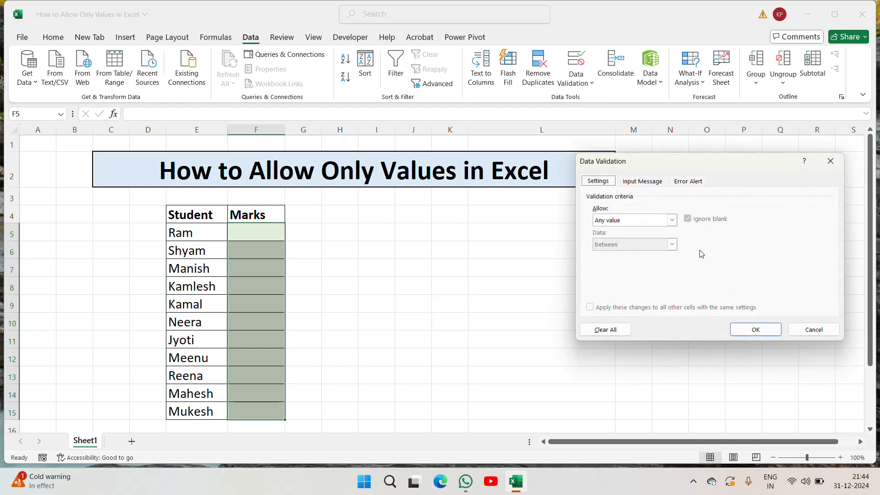
left_click(645, 224)
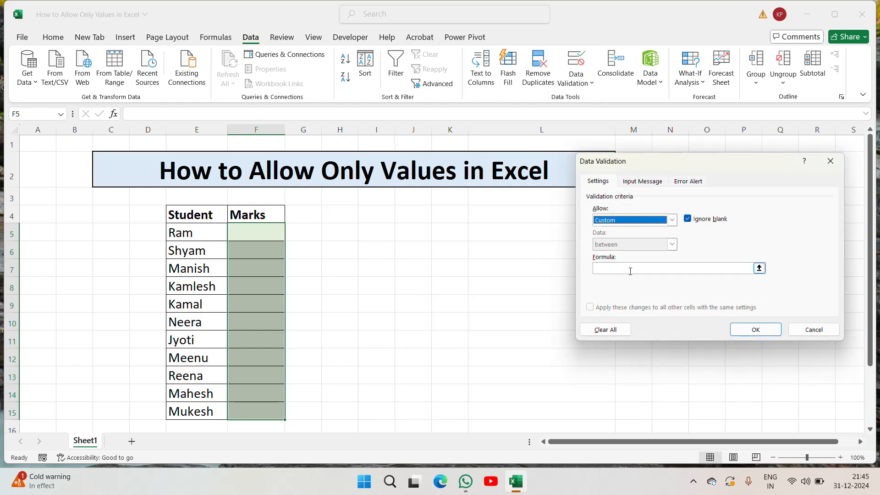
Step: Enter the custom validation formula =isnumber(F5:F15) and apply the rule to the marks cells
left_click(631, 270)
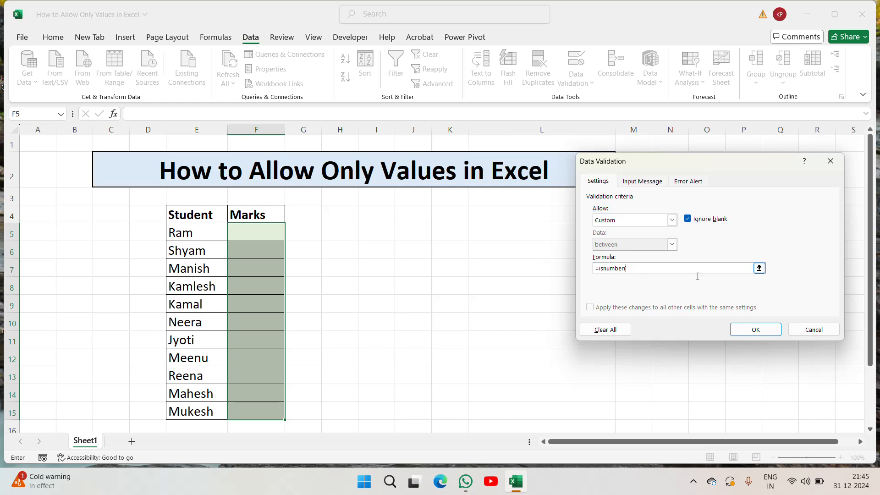
left_click(759, 268)
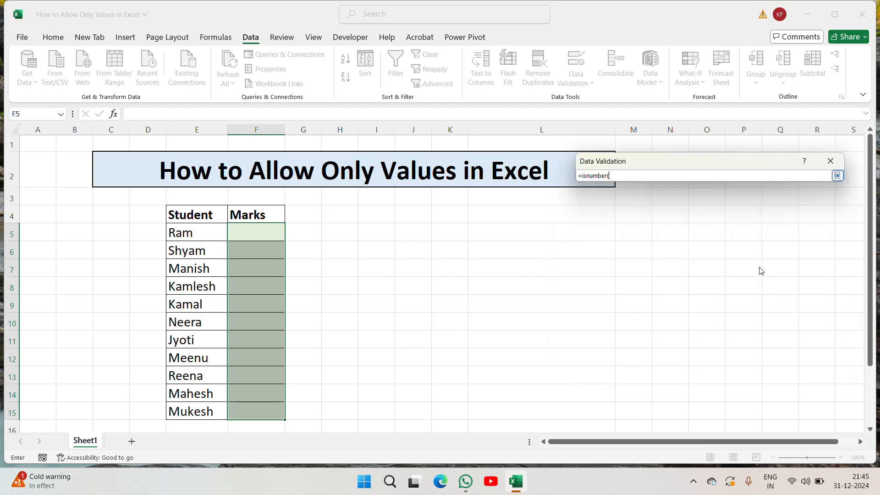
left_click(268, 236)
key("shift+Down")
key("shift+Down")
key("shift+Down")
key("shift+Down")
key("shift+Down")
key("shift+Down")
key("shift+Down")
key("shift+Down")
key("shift+Down")
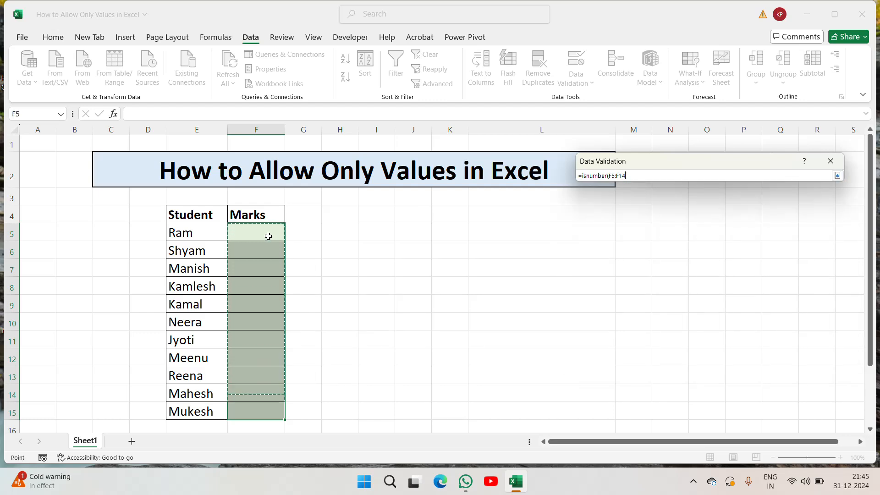
key("shift+Down")
type(")")
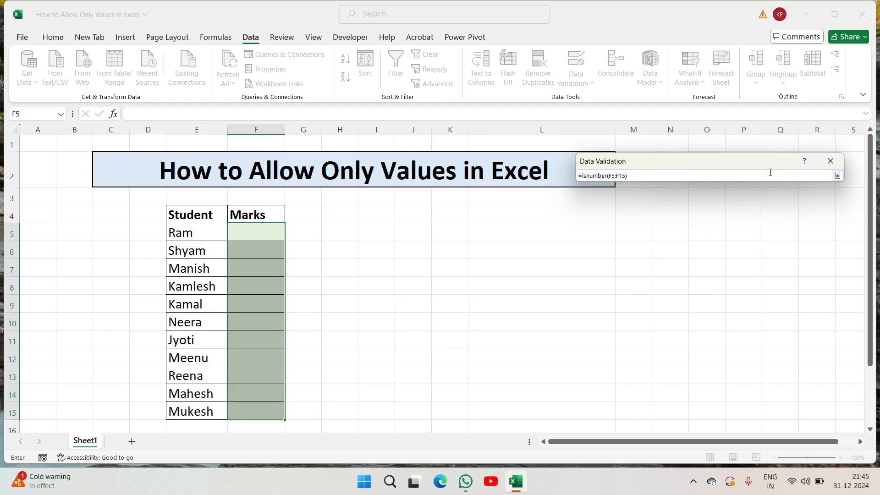
left_click(837, 175)
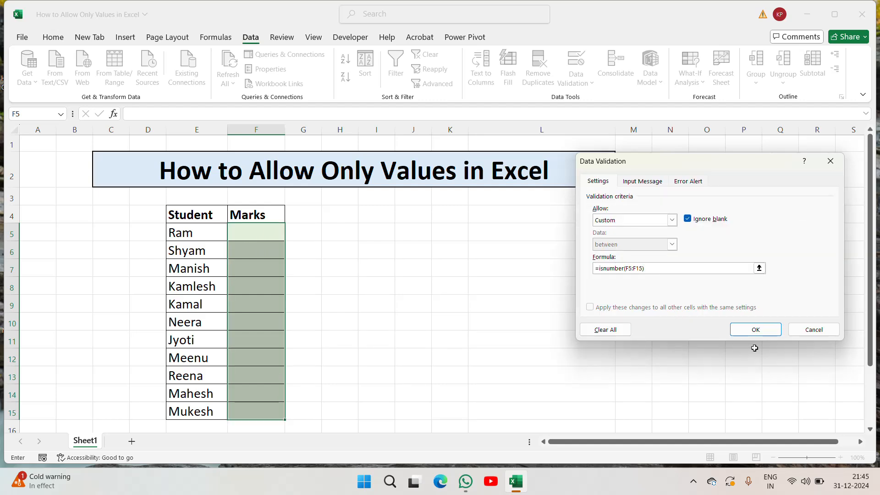
left_click(756, 330)
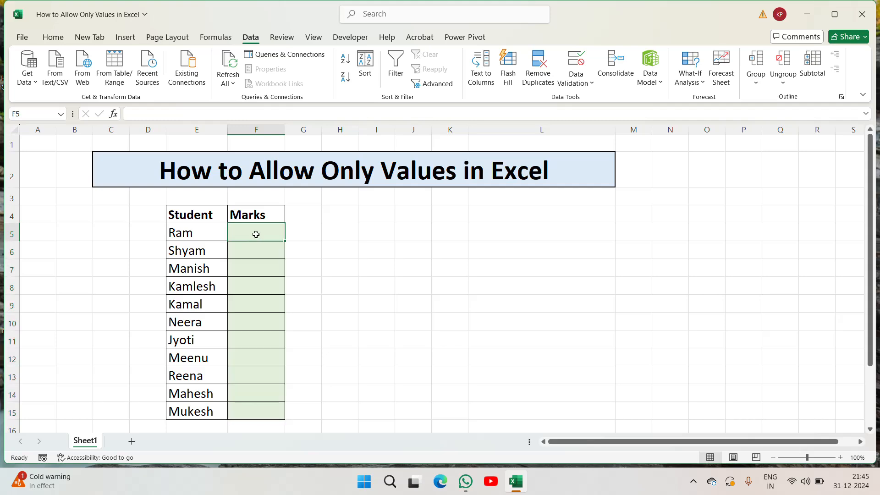
Step: Test the validation by trying the letters m in F5 and n and o in F6, discarding each entry
type("m")
key("Return")
key("Escape")
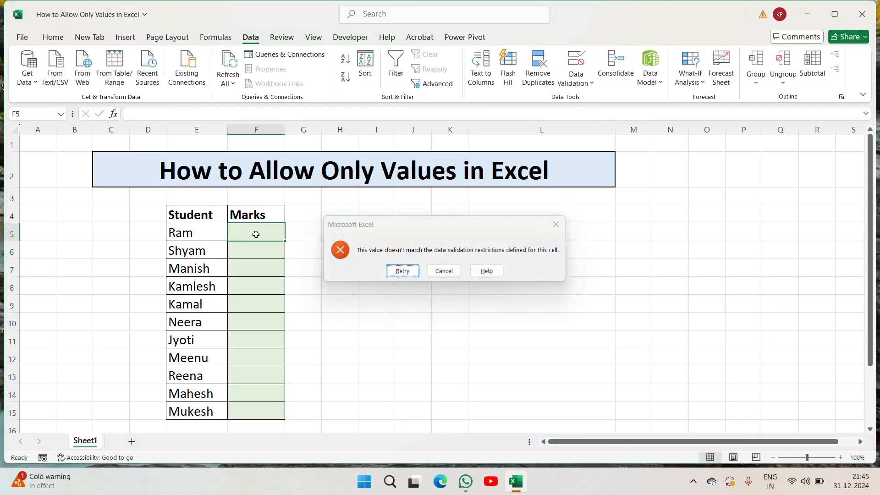
key("Down")
type("n")
key("Return")
key("Escape")
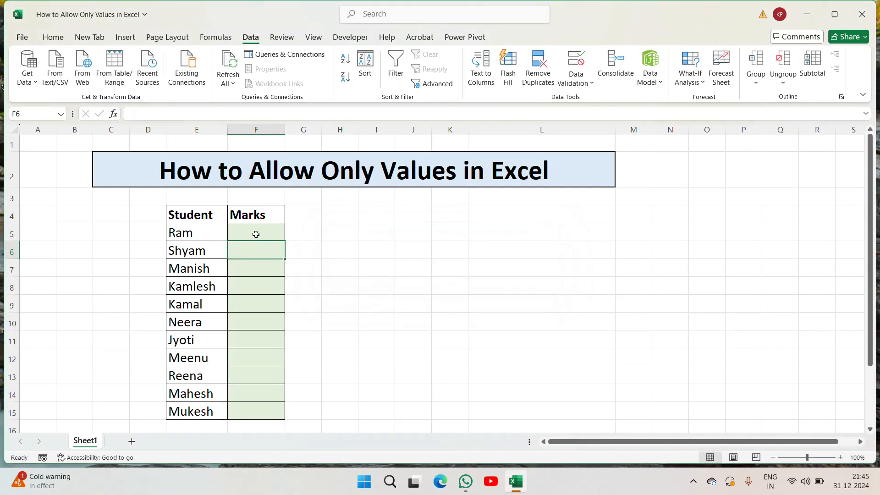
type("n")
key("Return")
key("Escape")
type("o")
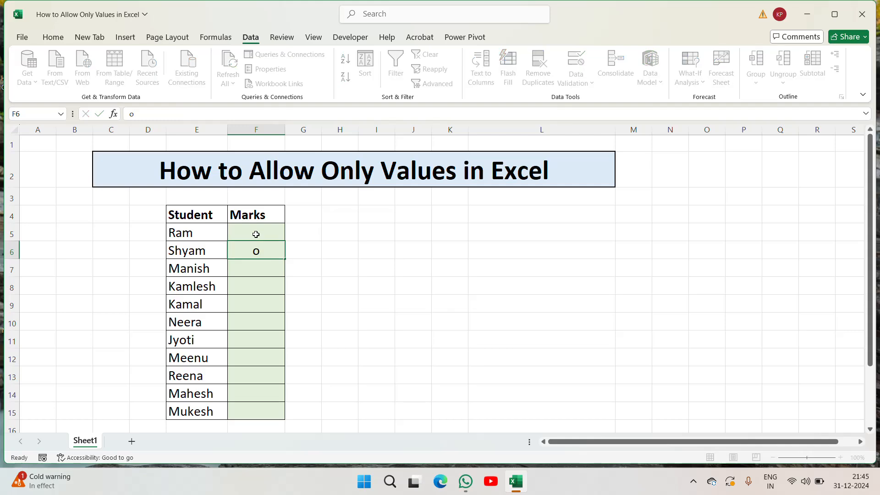
key("Return")
key("Escape")
Step: Enter the marks 35, 36, 37, 38, 39 and 40 in cells F5 to F10
left_click(255, 235)
type("35")
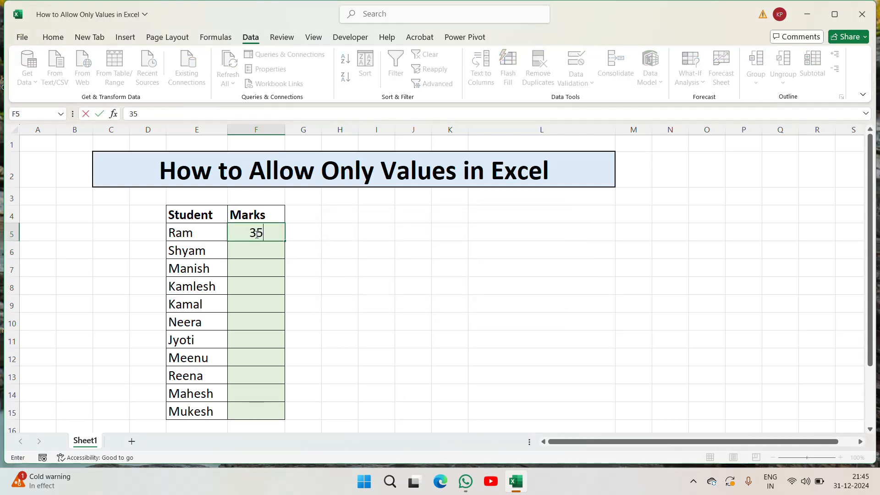
key("Return")
type("36")
key("Return")
type("37")
key("Return")
type("38")
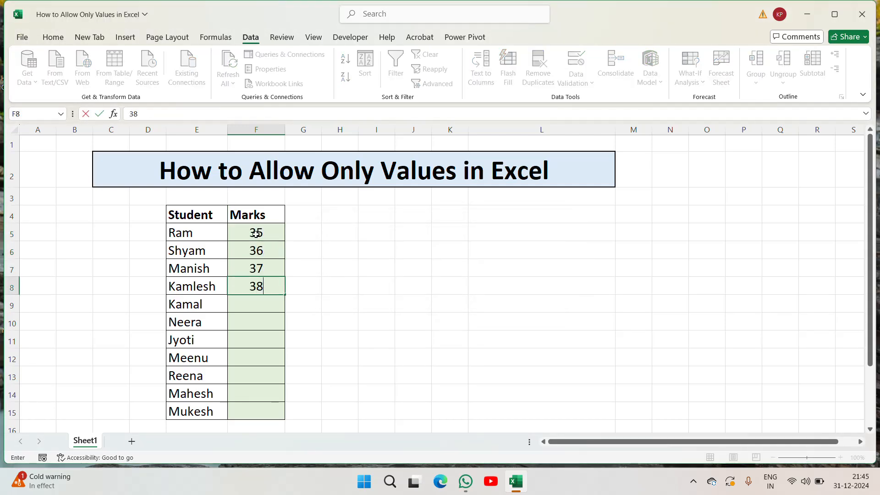
key("Return")
type("39")
key("Return")
type("40")
key("Return")
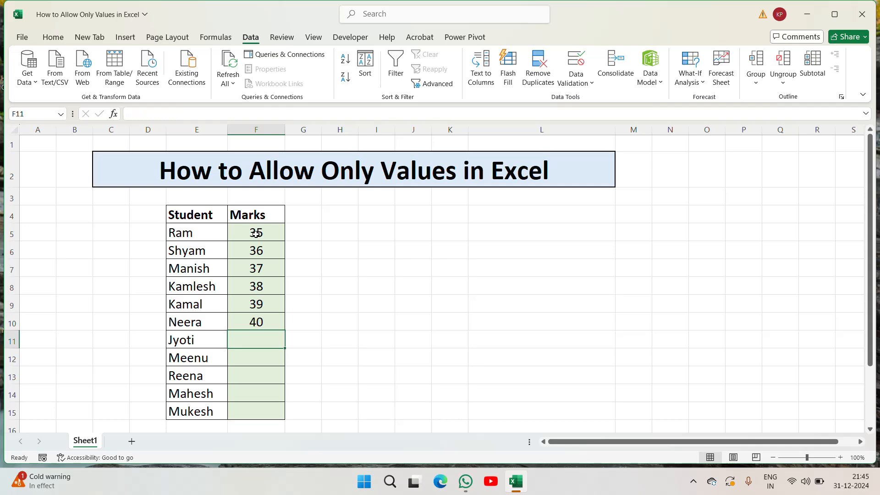
Step: Complete the Marks column with 45, 42, 43, 44 and 46 in cells F11 to F15
type("45")
key("Return")
type("42")
key("Return")
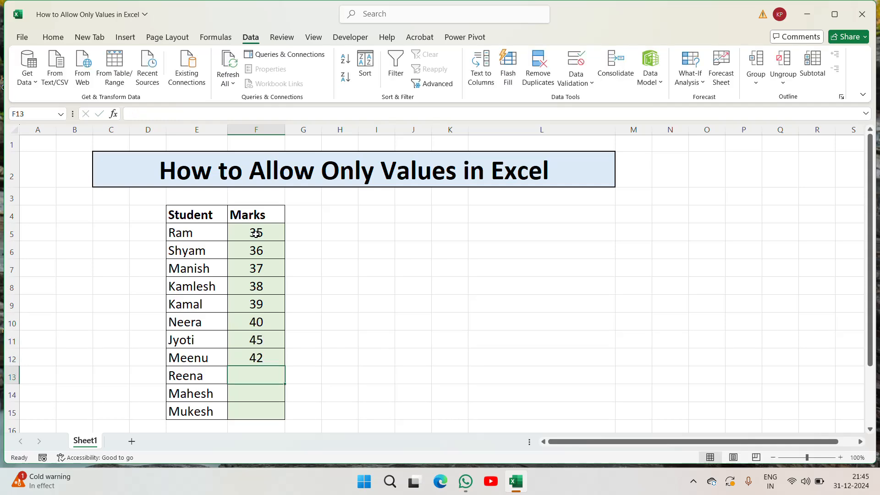
type("43")
key("Return")
type("44")
key("Return")
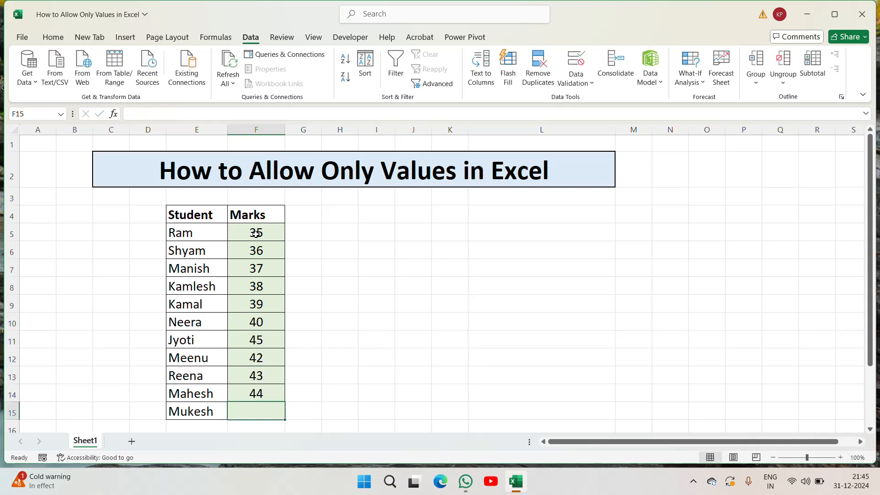
type("46")
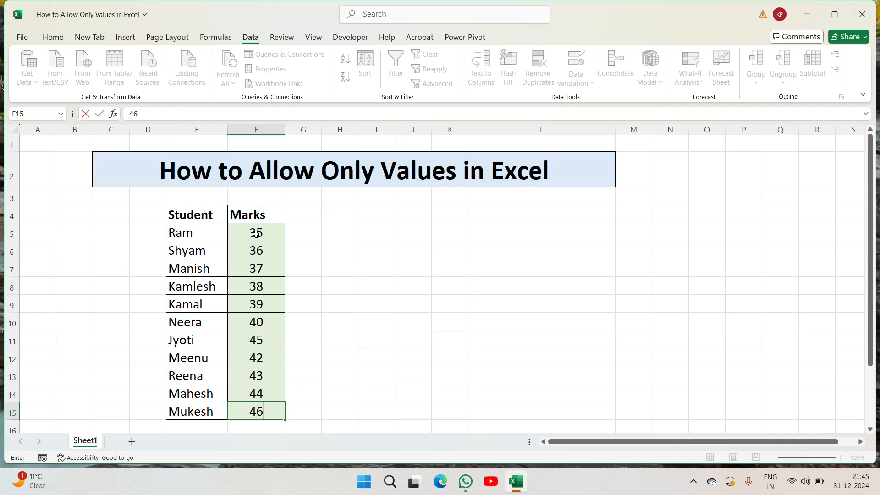
key("Return")
left_click(269, 214)
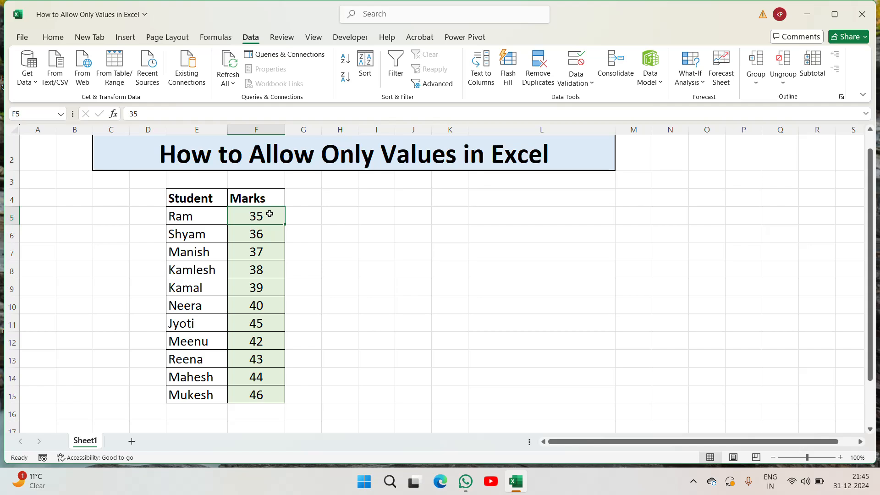
left_click(54, 38)
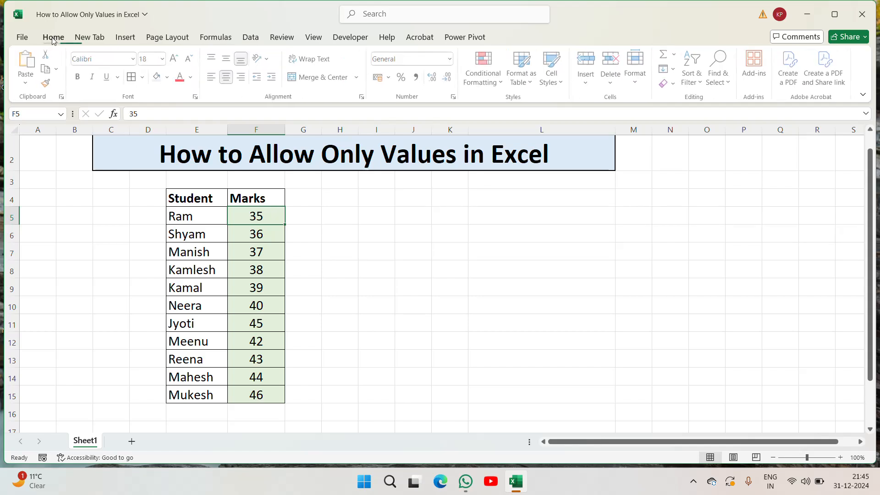
left_click(333, 210)
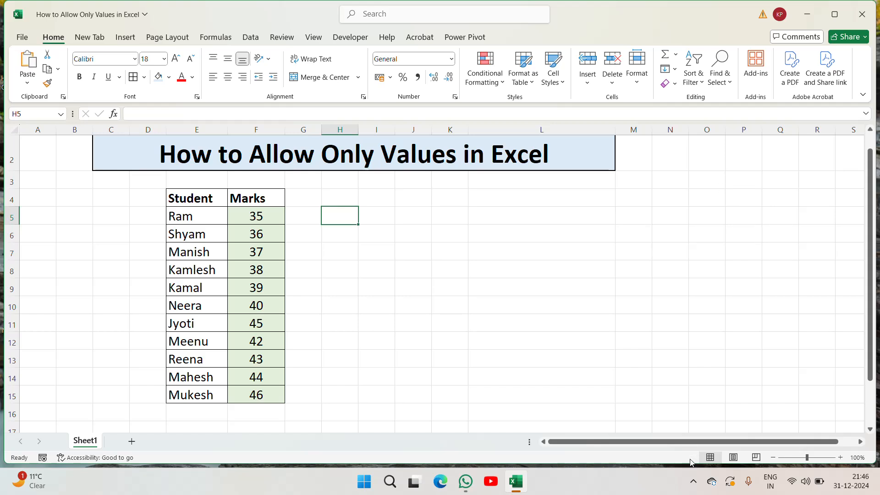
left_click(694, 484)
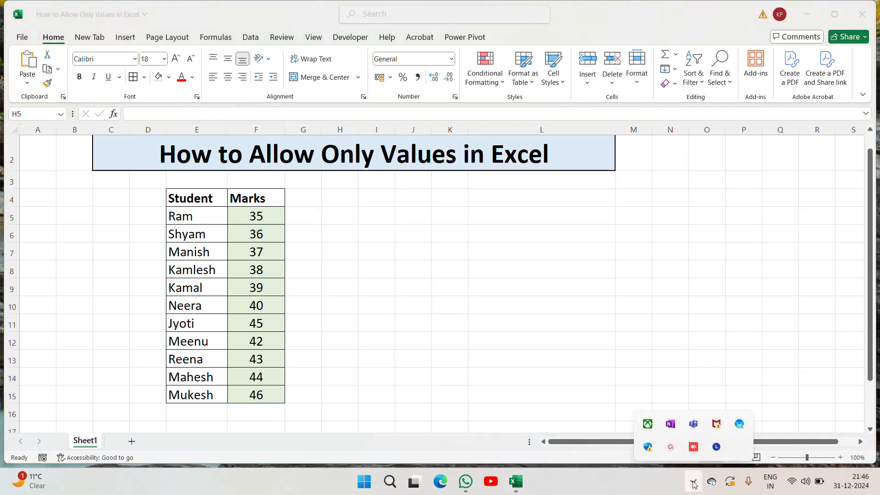
left_click(669, 446)
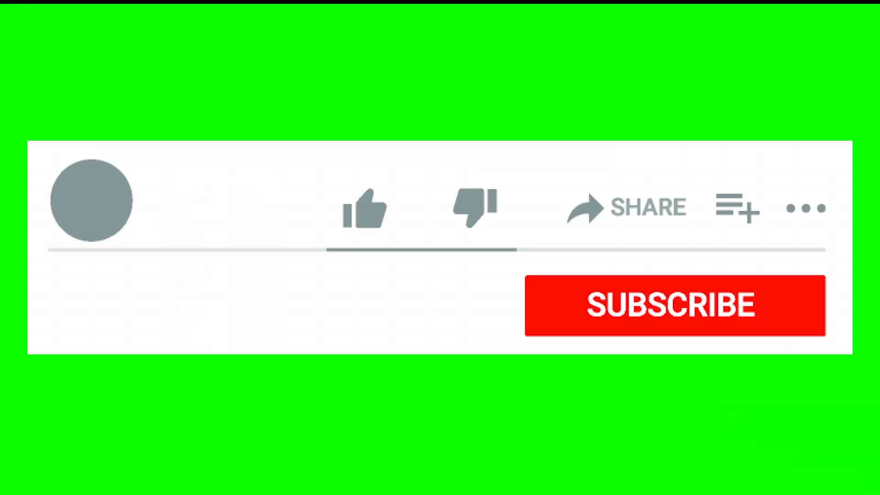